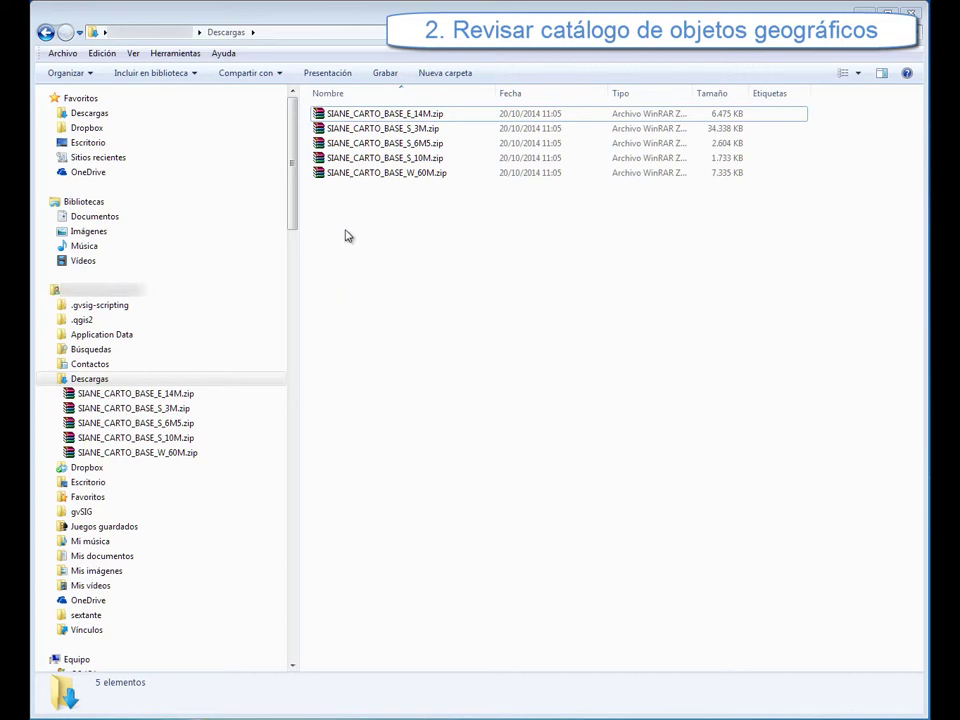
- Extract the archive SIANE_CARTO_BASE_S_10M.zip within the Descargas folder
click(345, 158)
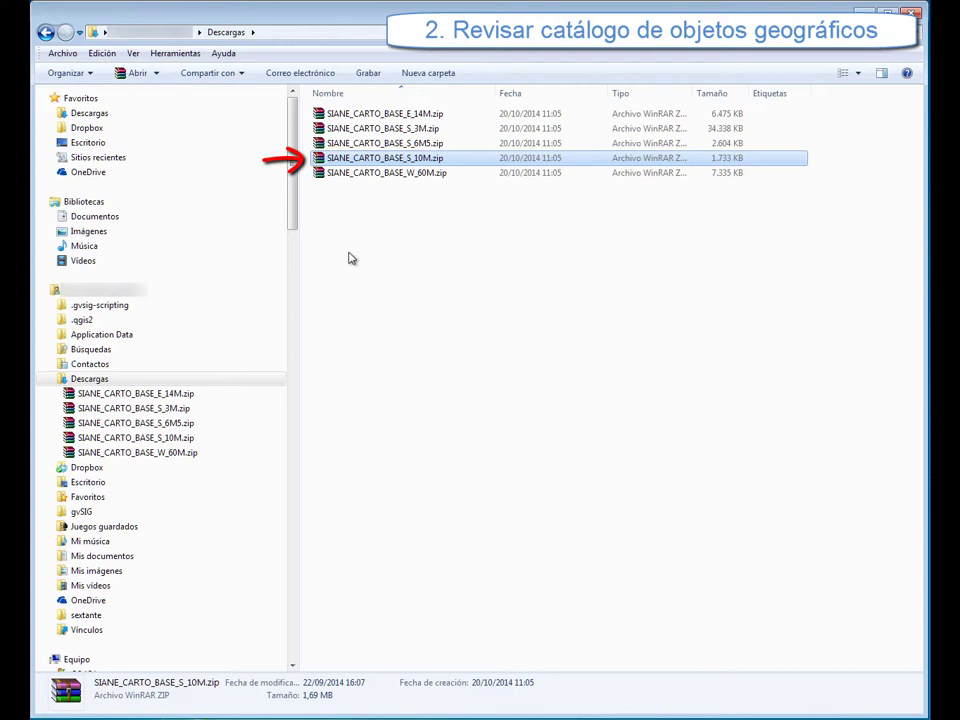
right_click(332, 157)
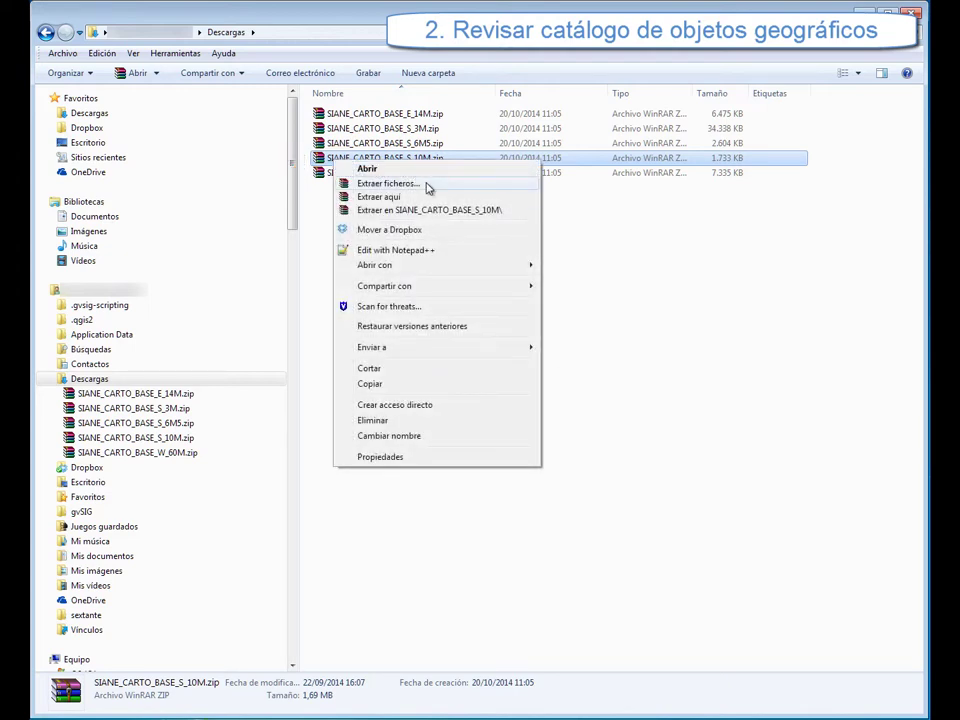
click(435, 196)
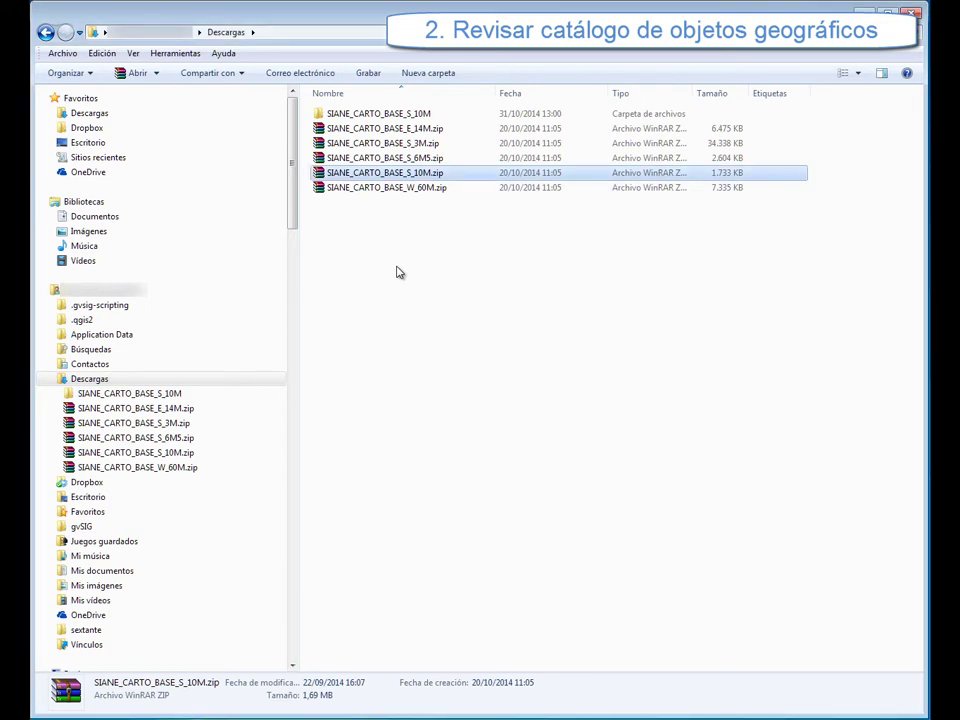
click(397, 273)
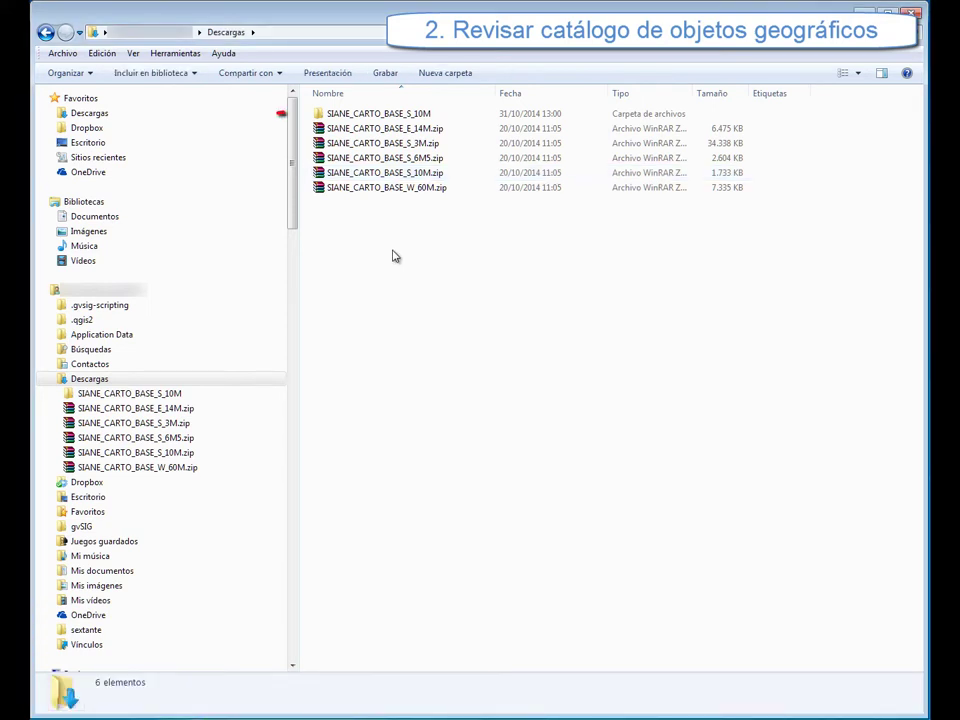
- Open leeme.txt from the extracted SIANE_CARTO_BASE_S_10M folder
click(367, 116)
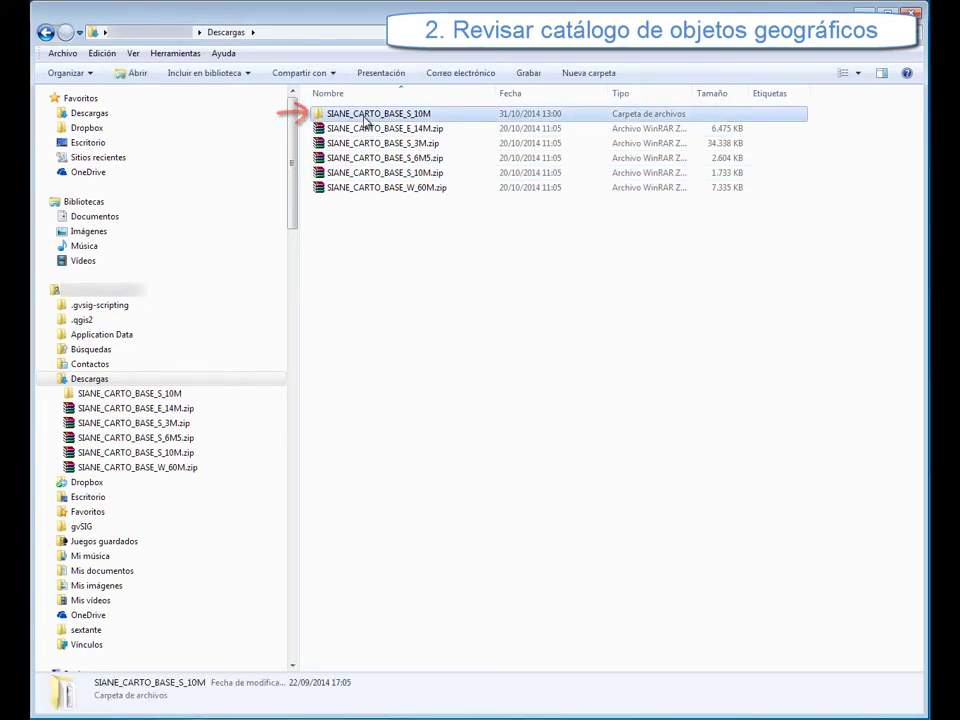
double_click(367, 116)
click(340, 160)
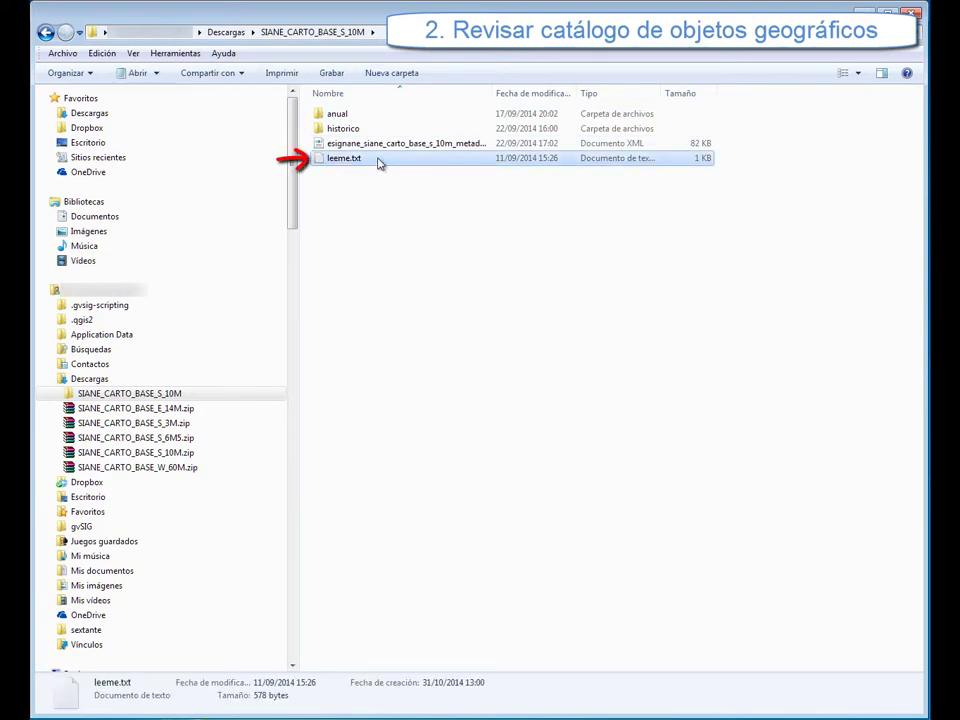
double_click(380, 163)
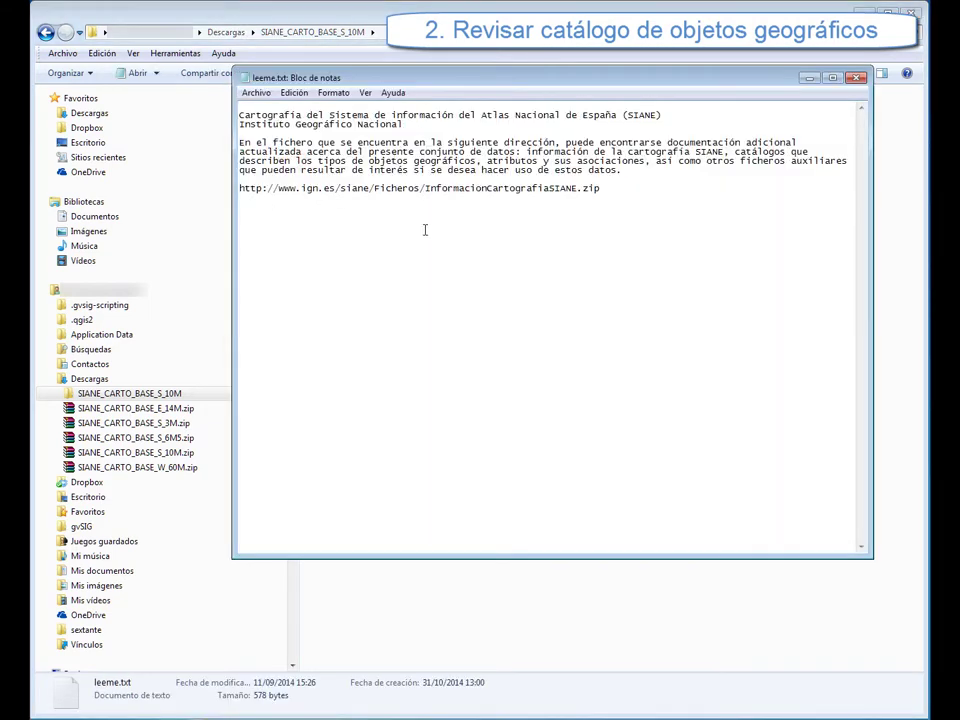
- Copy the InformacionCartografiaSIANE.zip address from leeme.txt, load it in Firefox, save the archive, and close the browser
drag(602, 189, 238, 188)
key(ctrl+c)
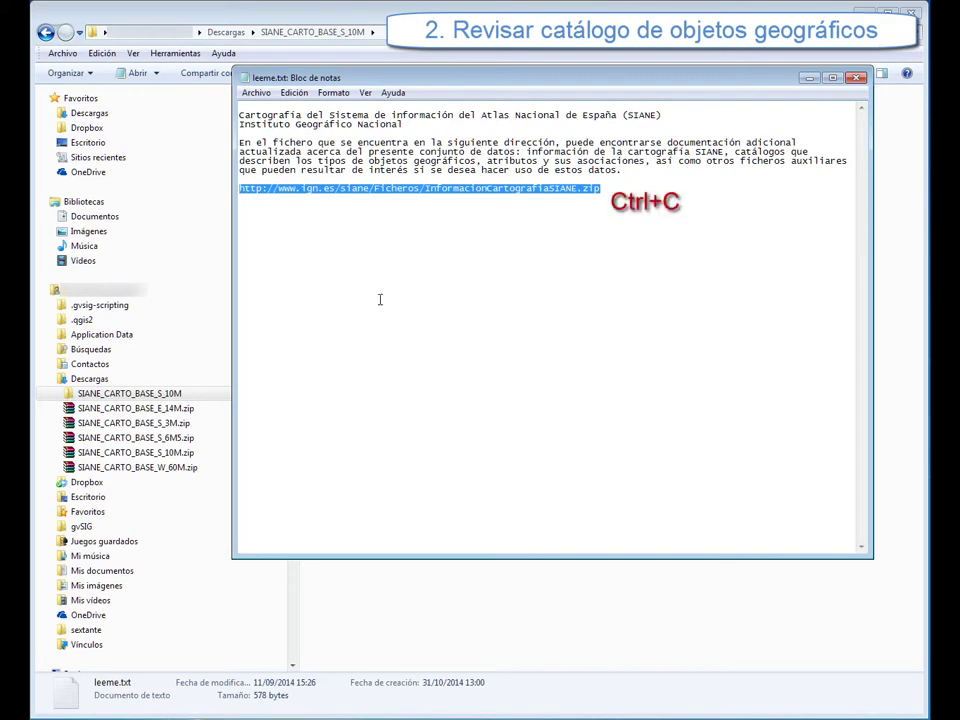
key(ctrl+v)
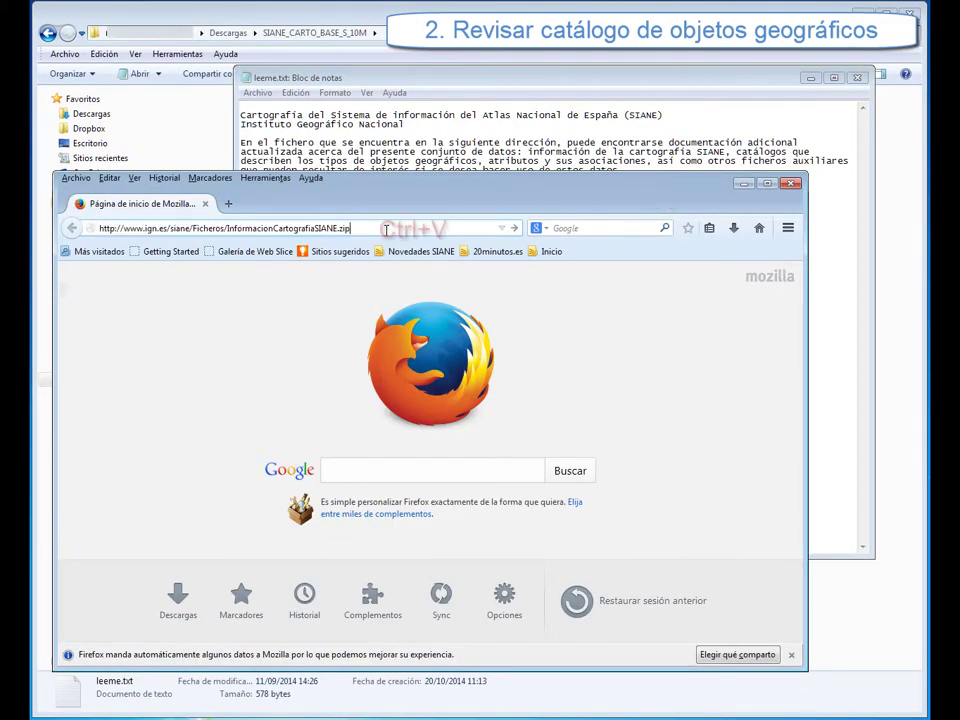
key(Return)
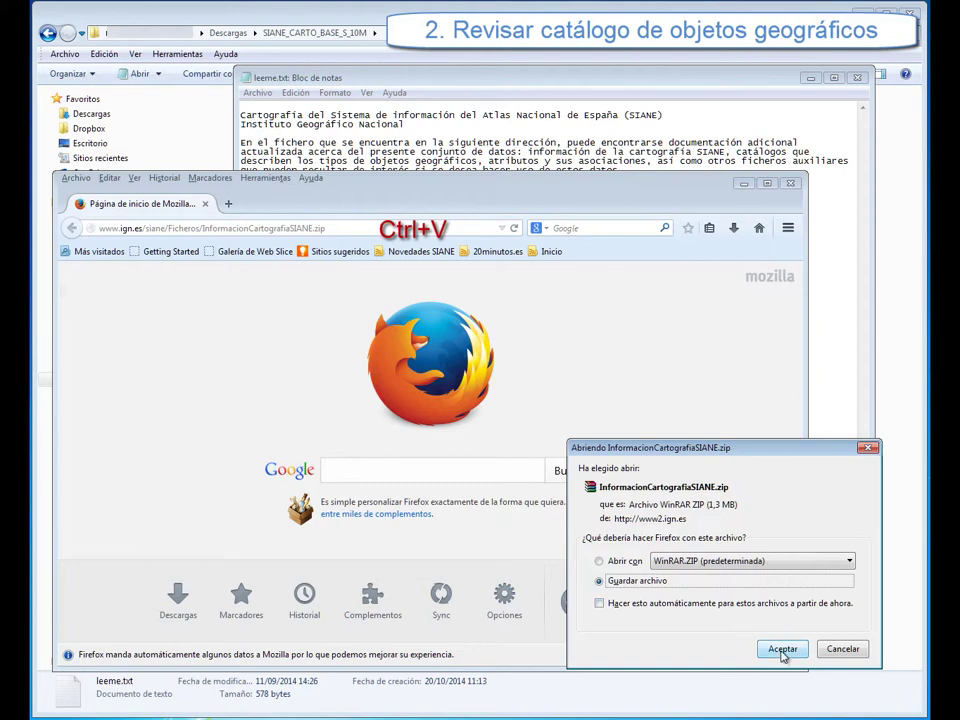
click(782, 650)
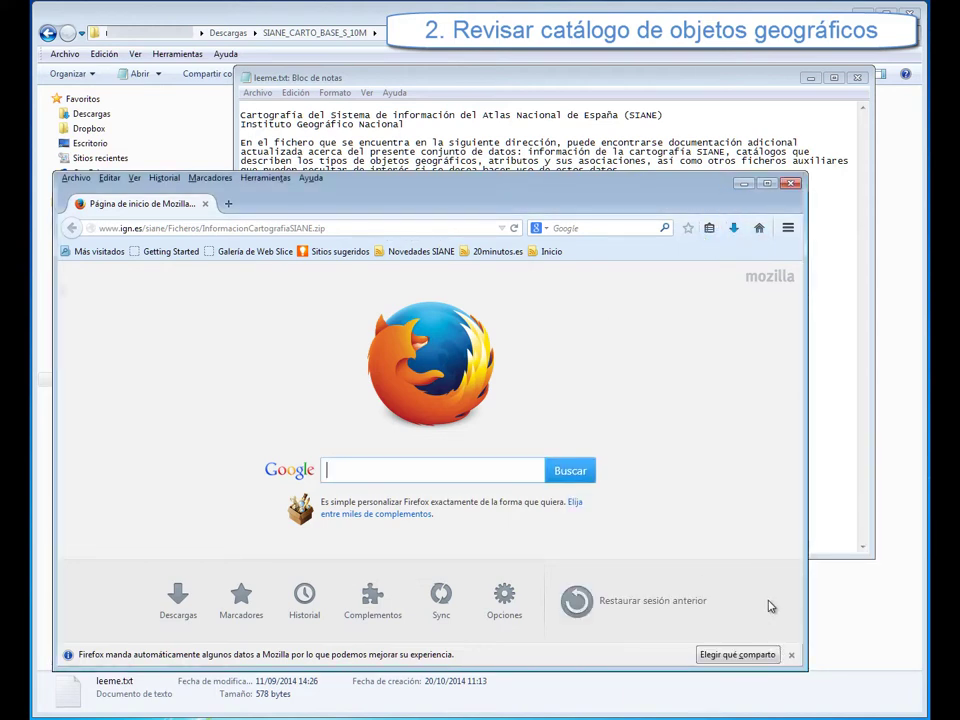
click(791, 183)
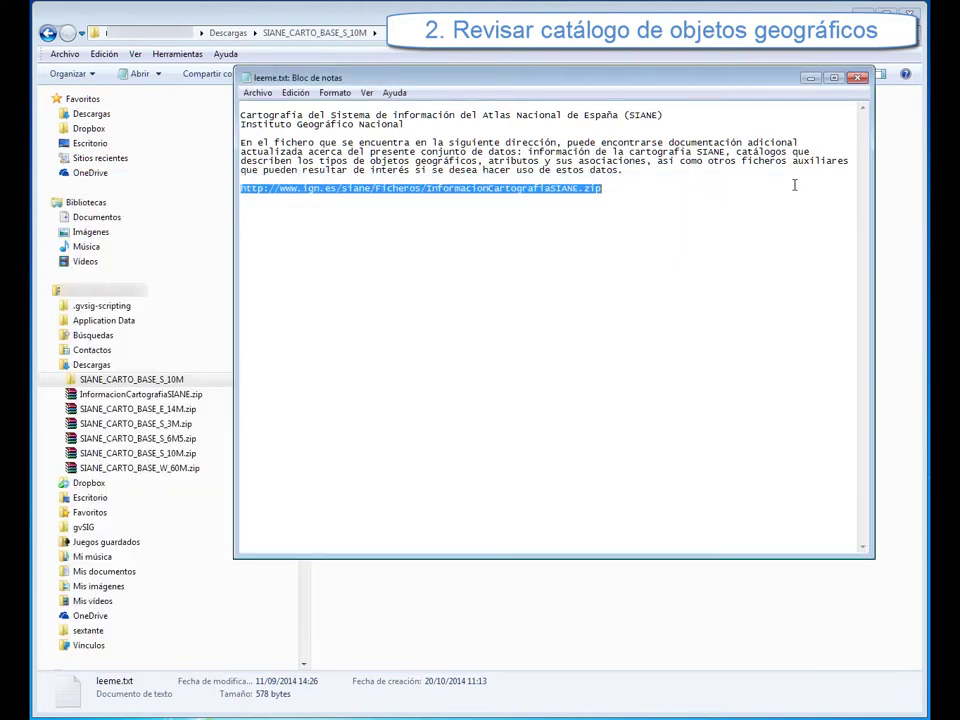
- Close leeme.txt, go back to the Descargas folder, and extract InformacionCartografiaSIANE.zip there
click(857, 77)
click(228, 33)
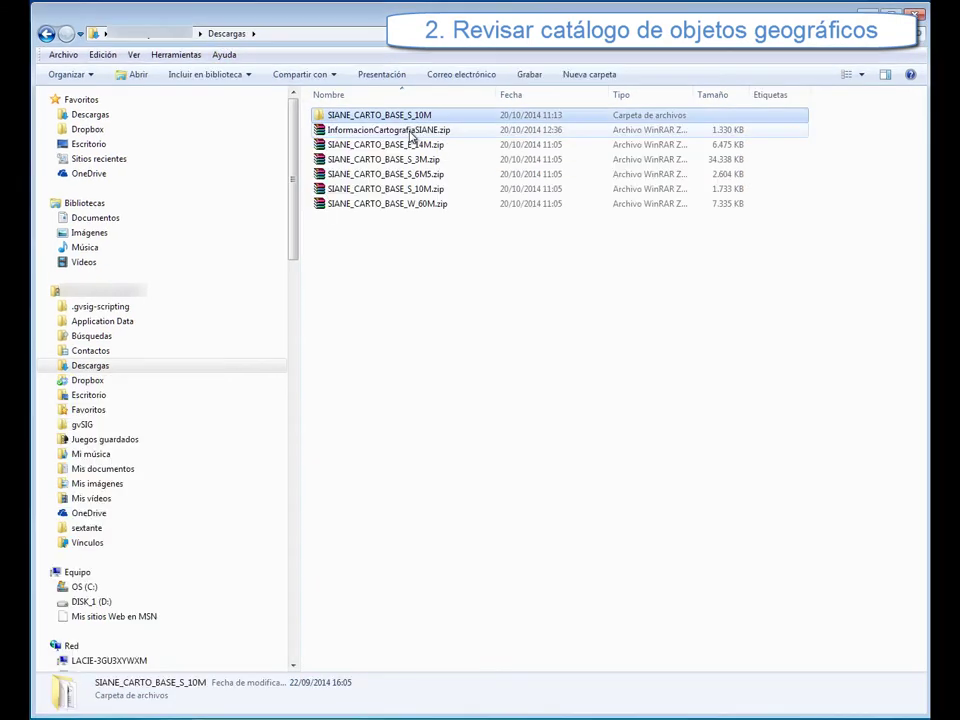
click(411, 133)
right_click(410, 132)
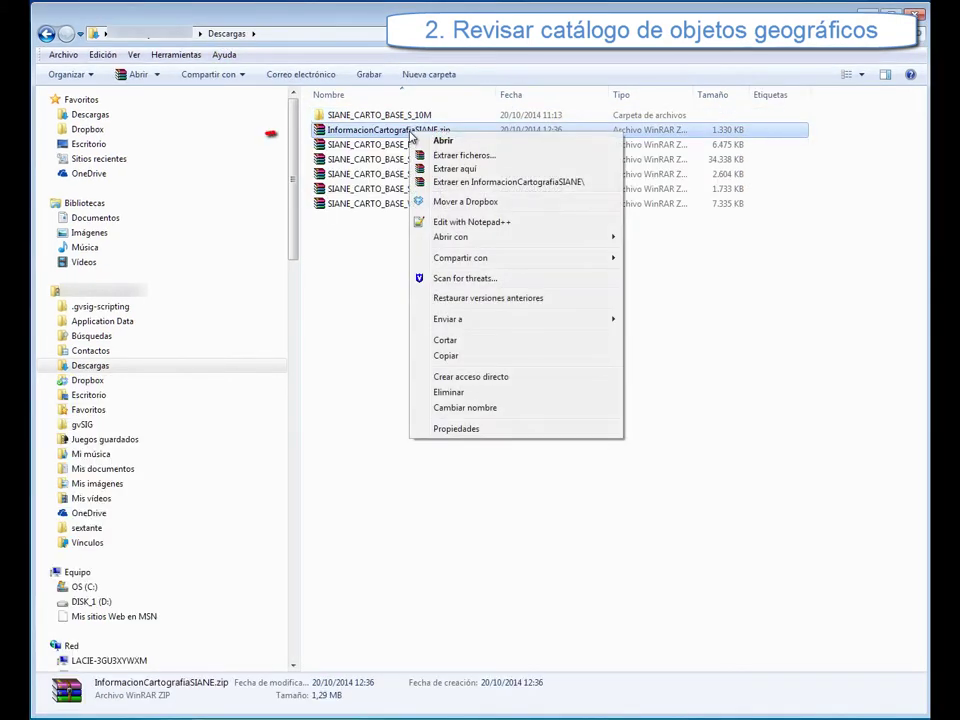
click(455, 167)
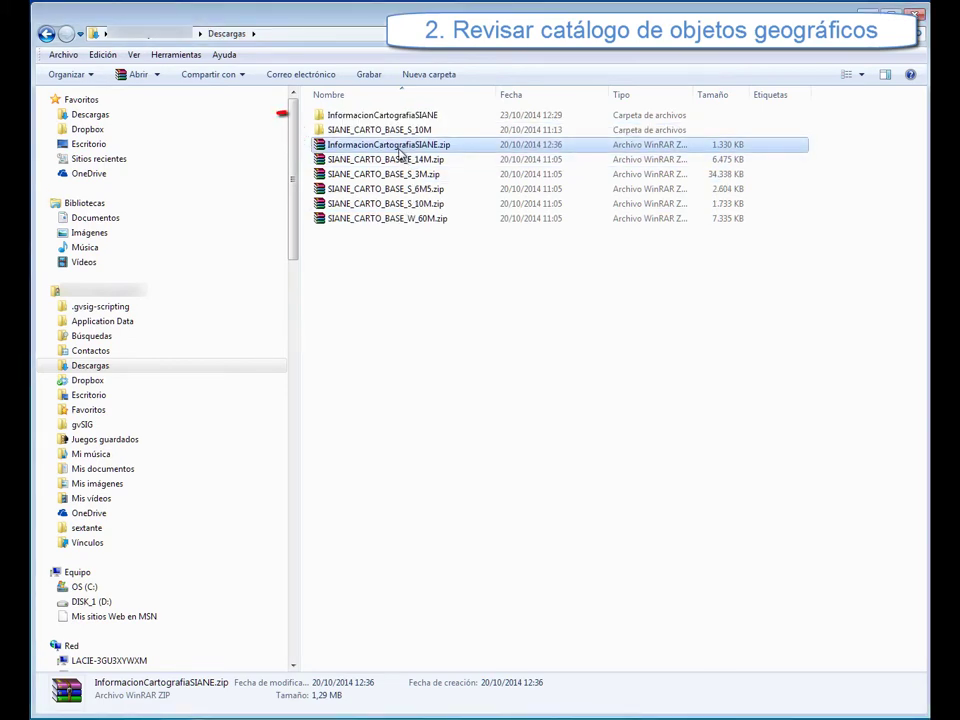
- Open AnexoI_CatalogoObjetosGeograficosBaseSIANE.pdf from the extracted InformacionCartografiaSIANE folder
click(372, 117)
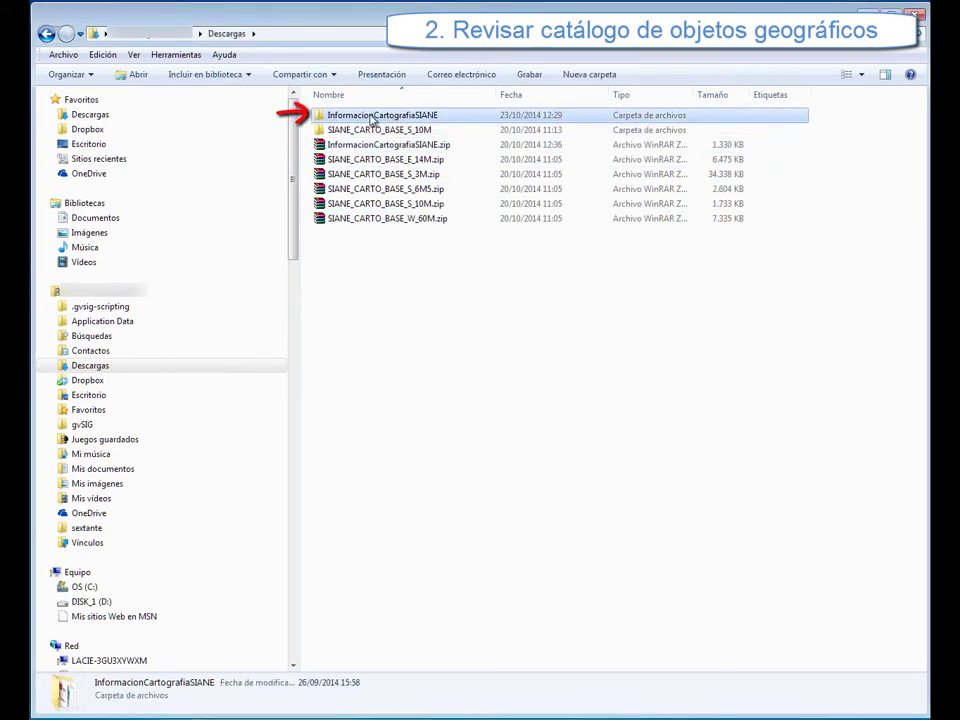
double_click(373, 117)
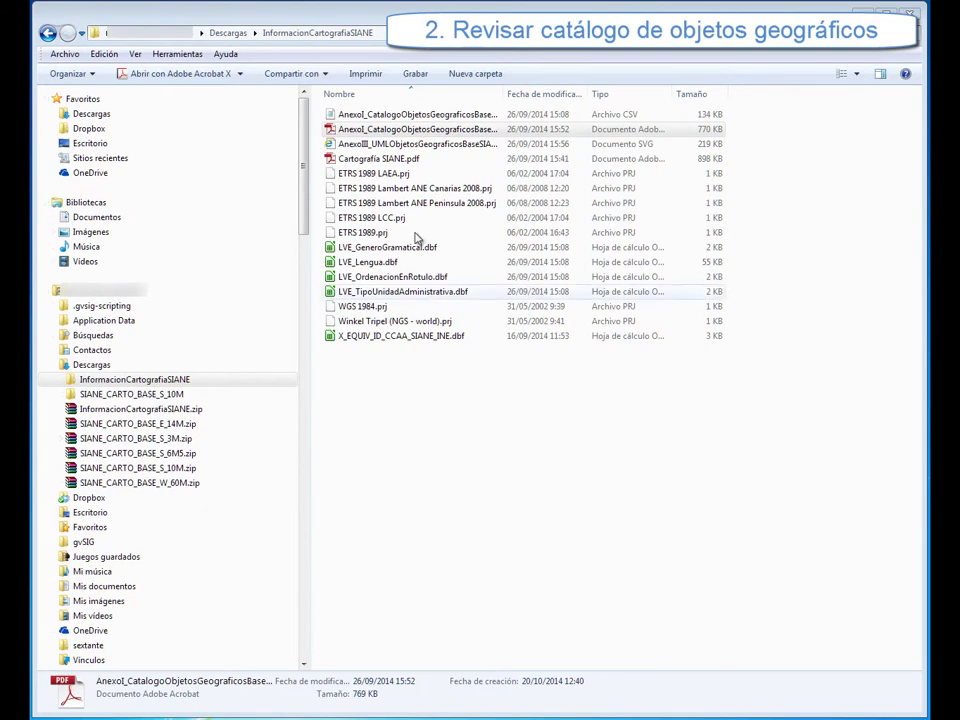
double_click(410, 129)
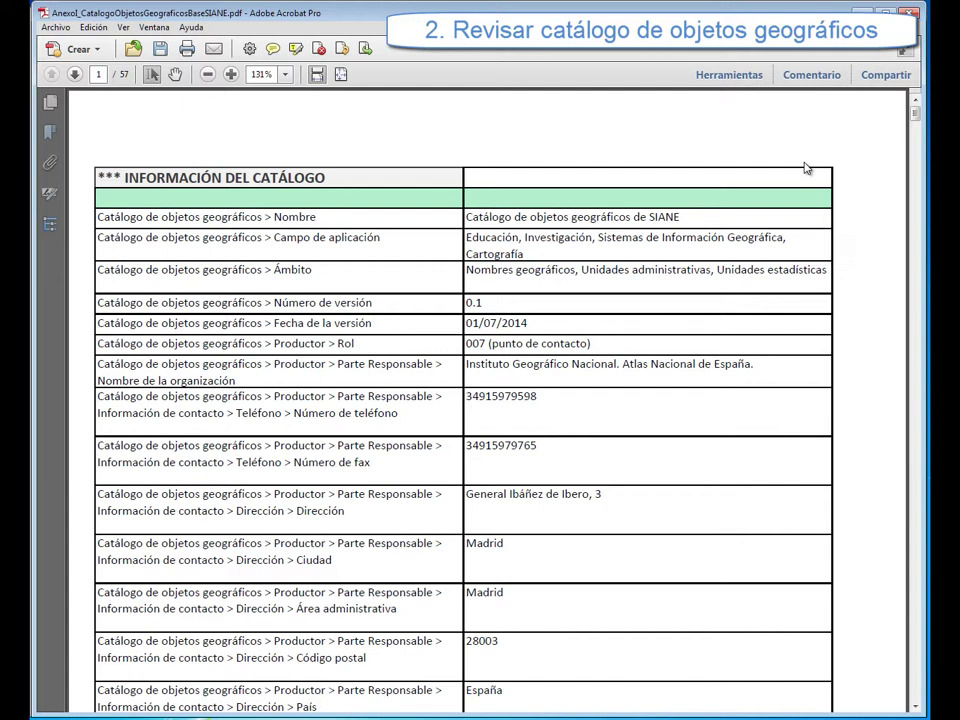
- Search the catalogue for "Provincia" and check the code assigned to that geographic object type
key(ctrl+f)
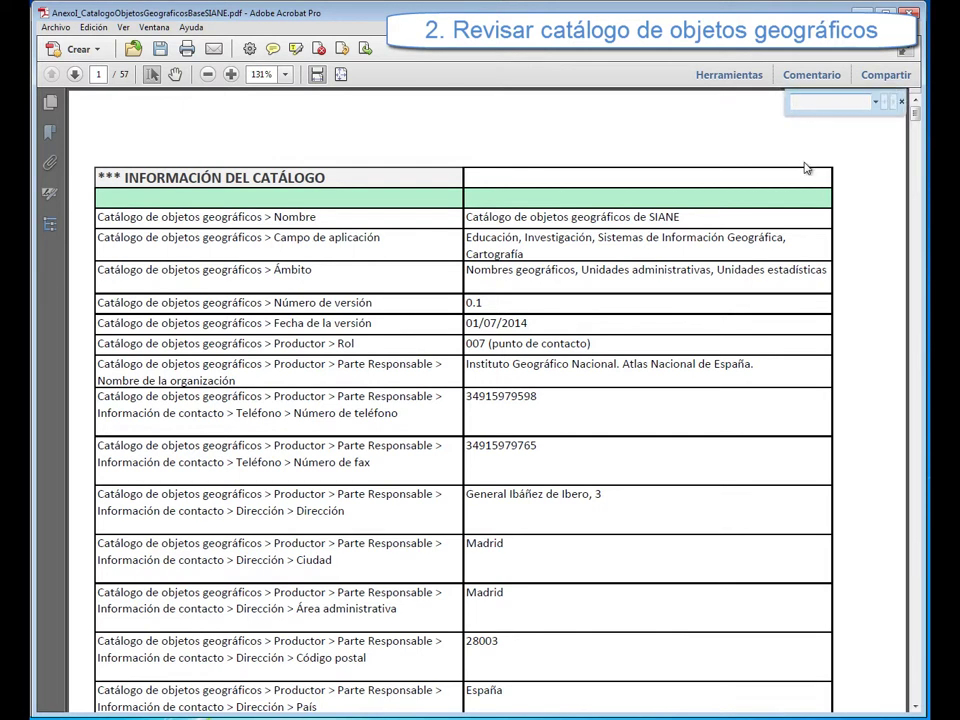
text(Provincia)
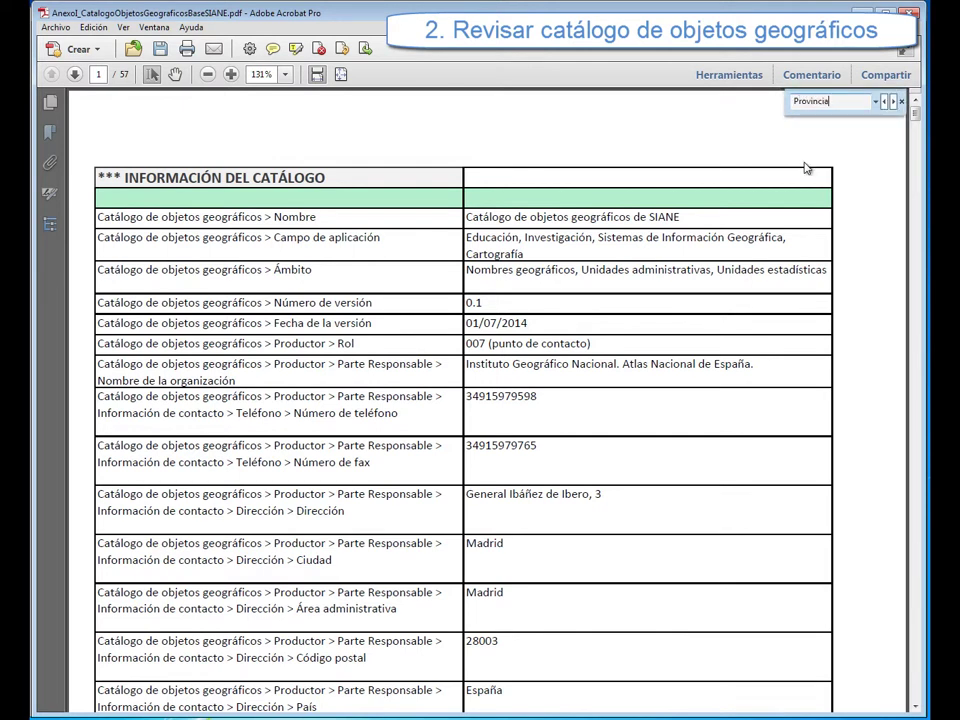
key(Return)
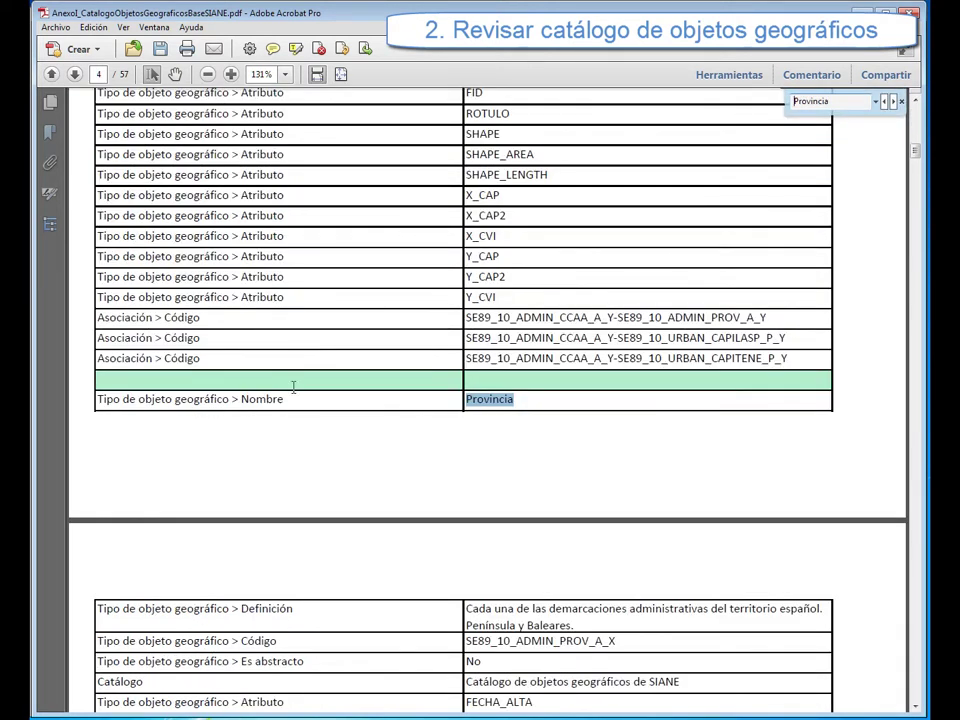
drag(310, 638, 150, 640)
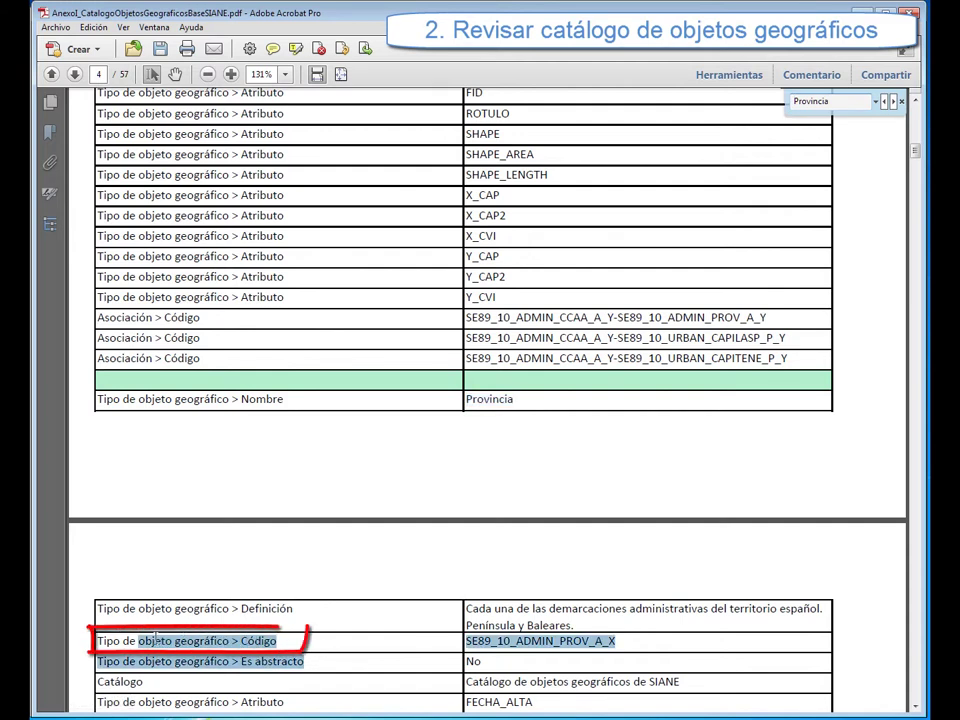
click(162, 640)
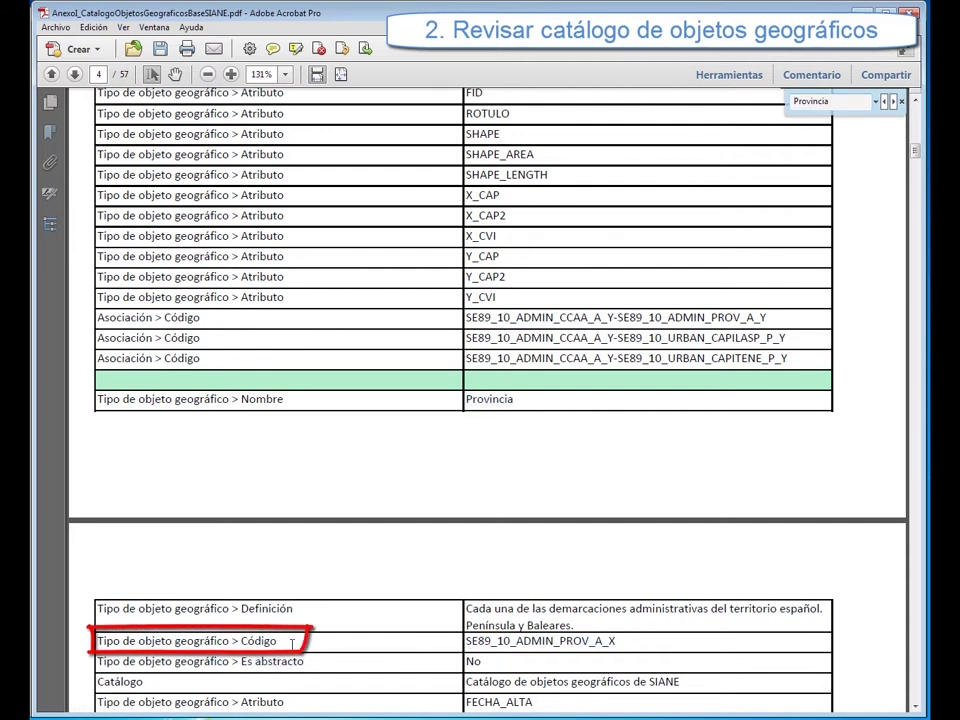
drag(617, 641, 466, 641)
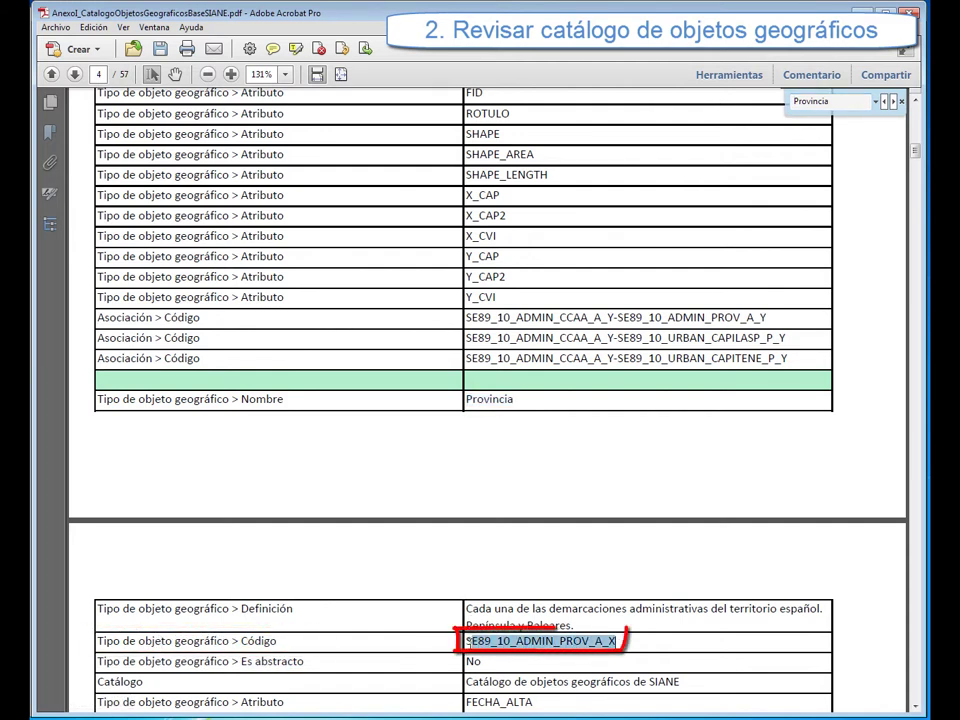
click(635, 643)
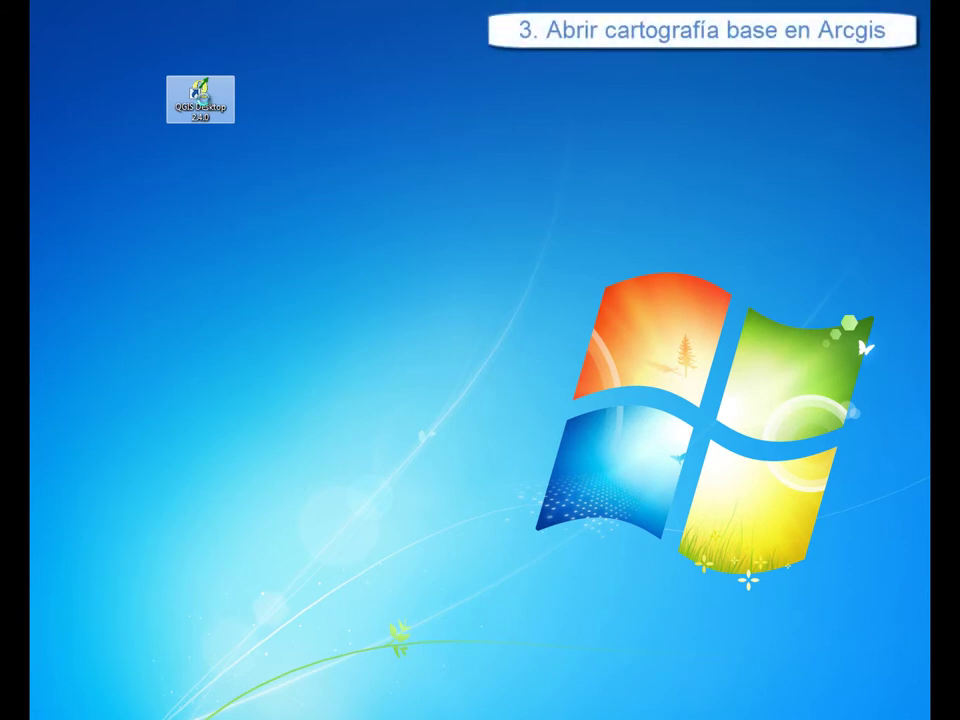
- Launch QGIS Desktop 2.4.0 from the desktop and dismiss the startup tips
right_click(198, 97)
click(221, 111)
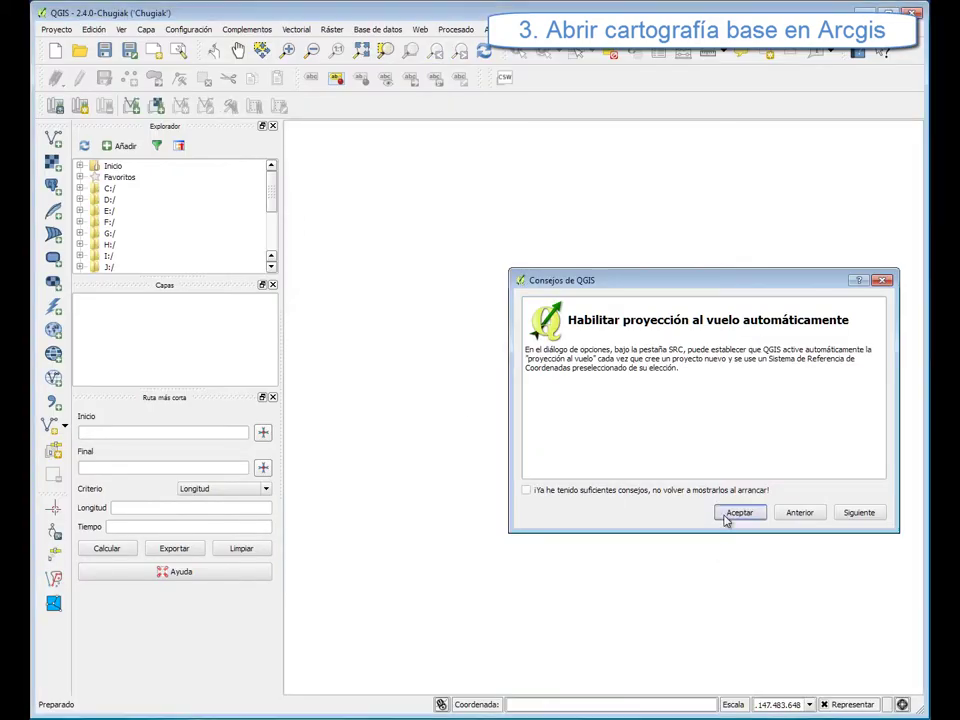
click(738, 513)
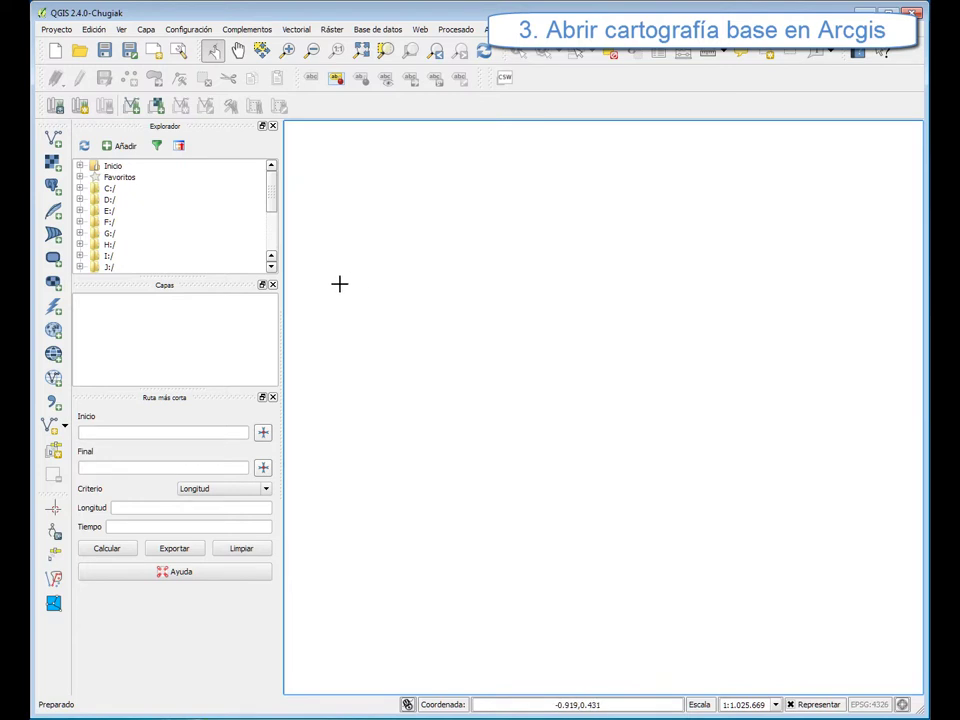
- In the QGIS file browser, expand drive C:/, Users and the personal user folder to reach and expand Downloads
click(80, 189)
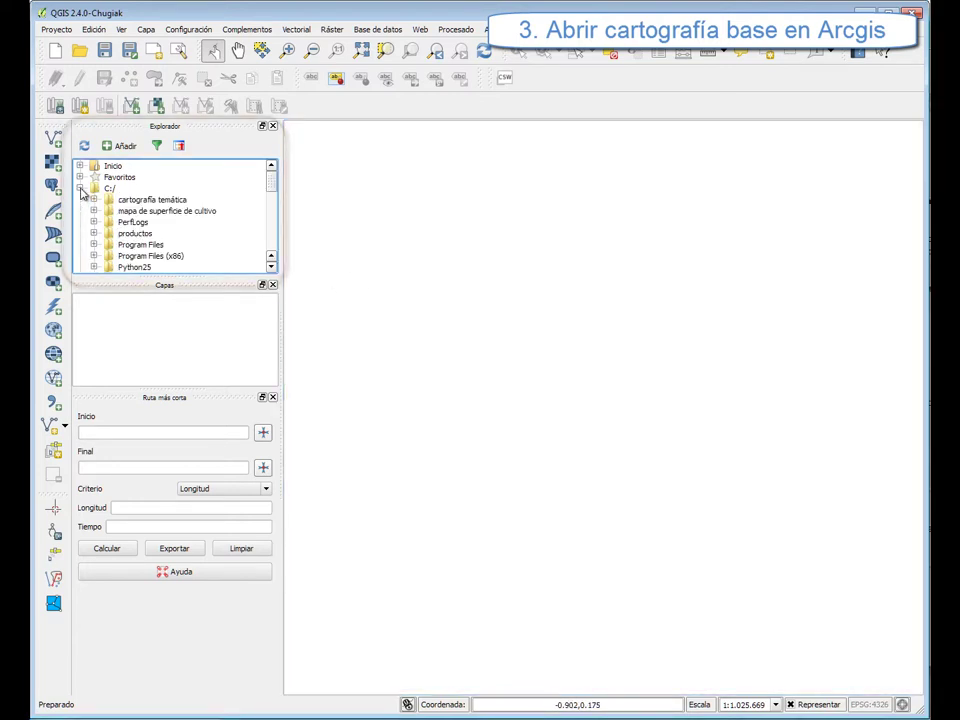
scroll(105, 208, down, 2)
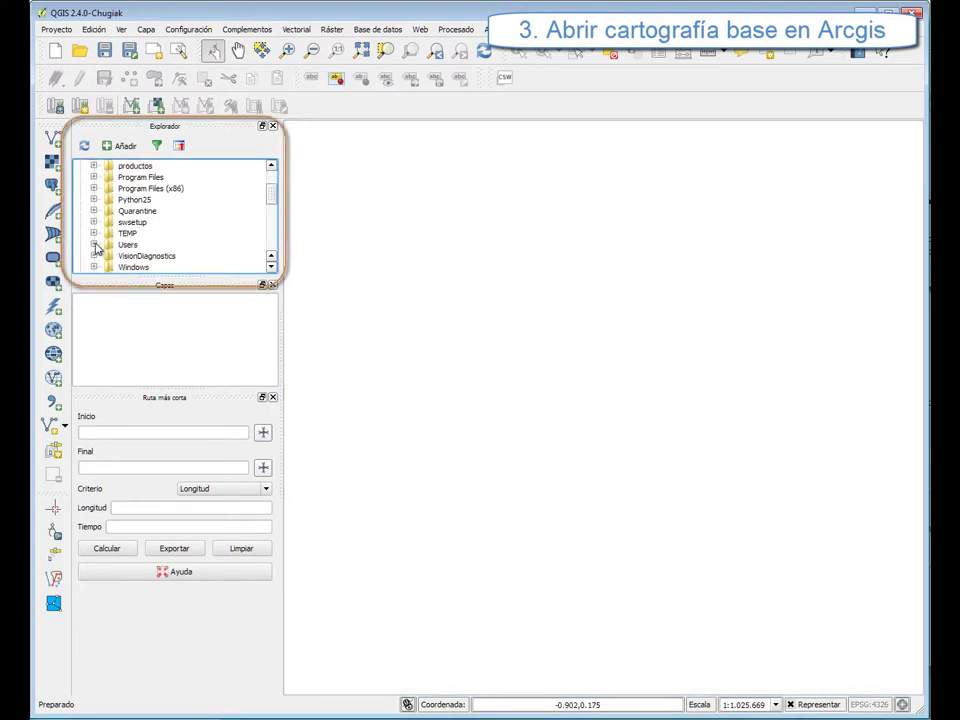
click(94, 245)
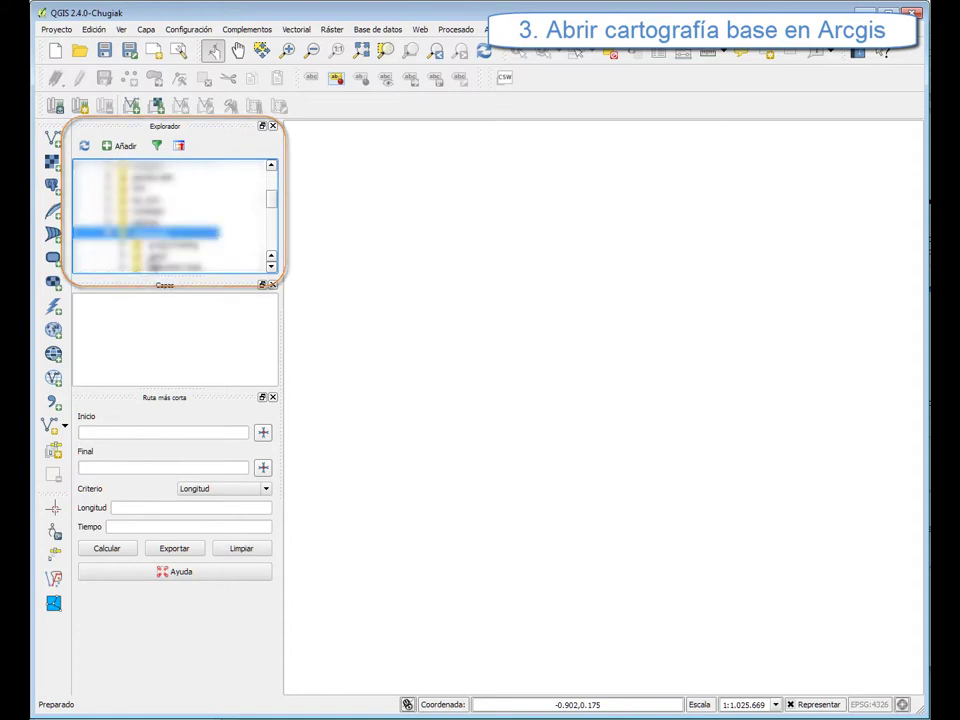
click(165, 244)
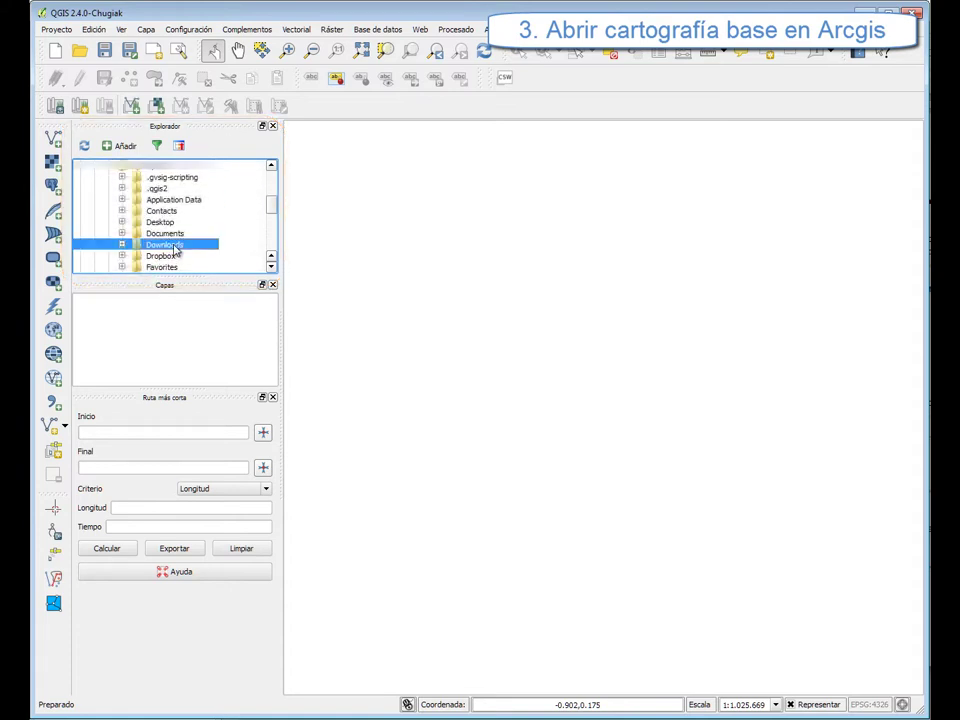
click(123, 244)
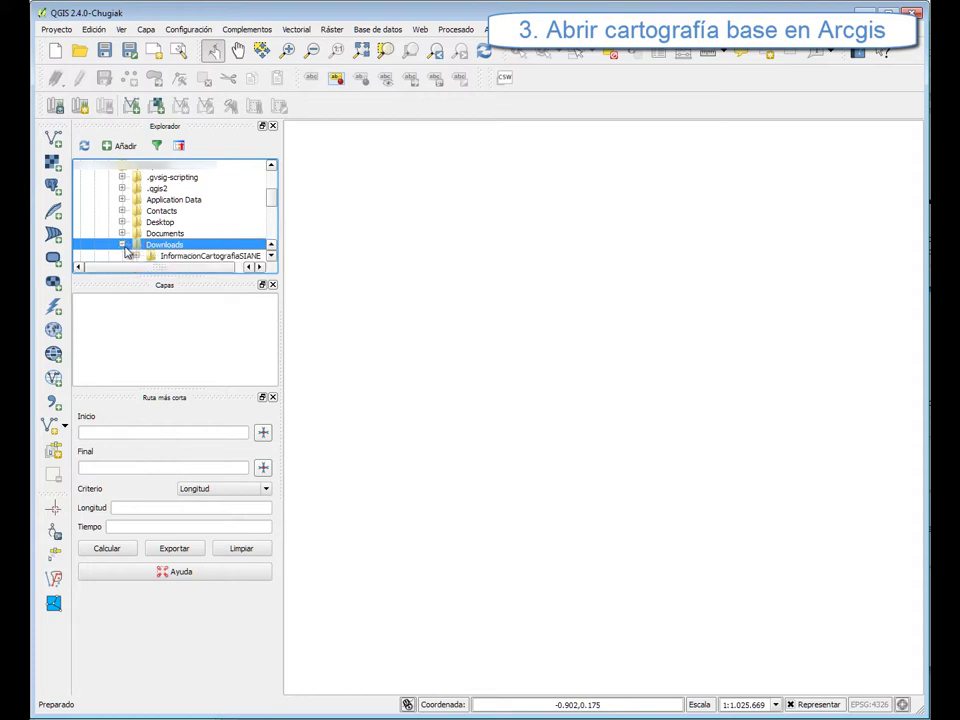
- In the file browser, expand SIANE_CARTO_BASE_S_10M, its anual folder and the 20130101 subfolder
scroll(130, 245, down, 3)
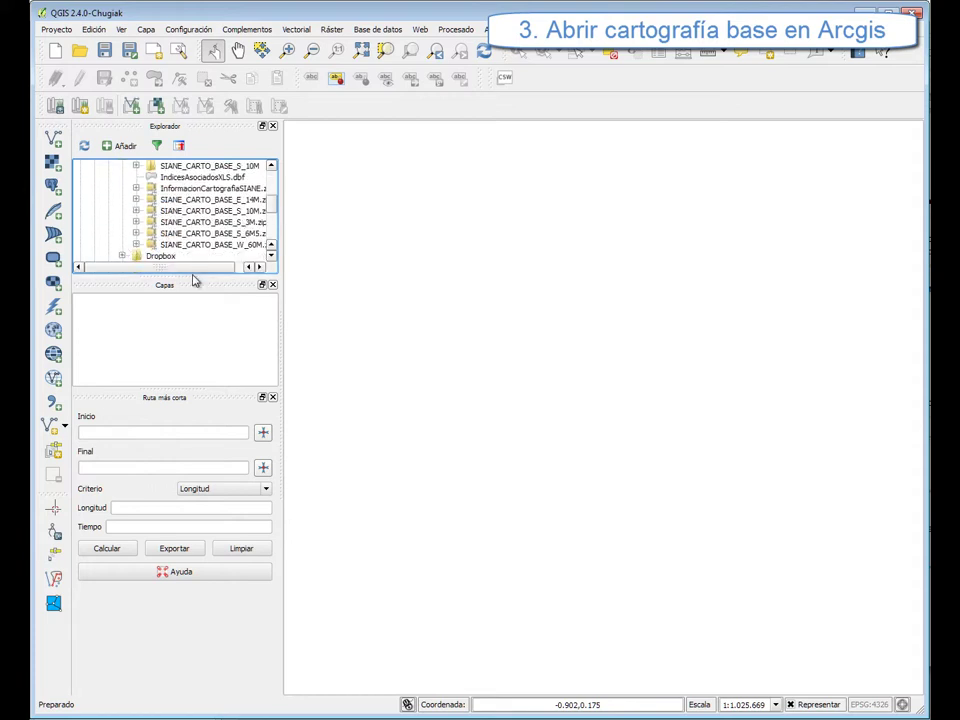
scroll(191, 268, right, 1)
click(128, 166)
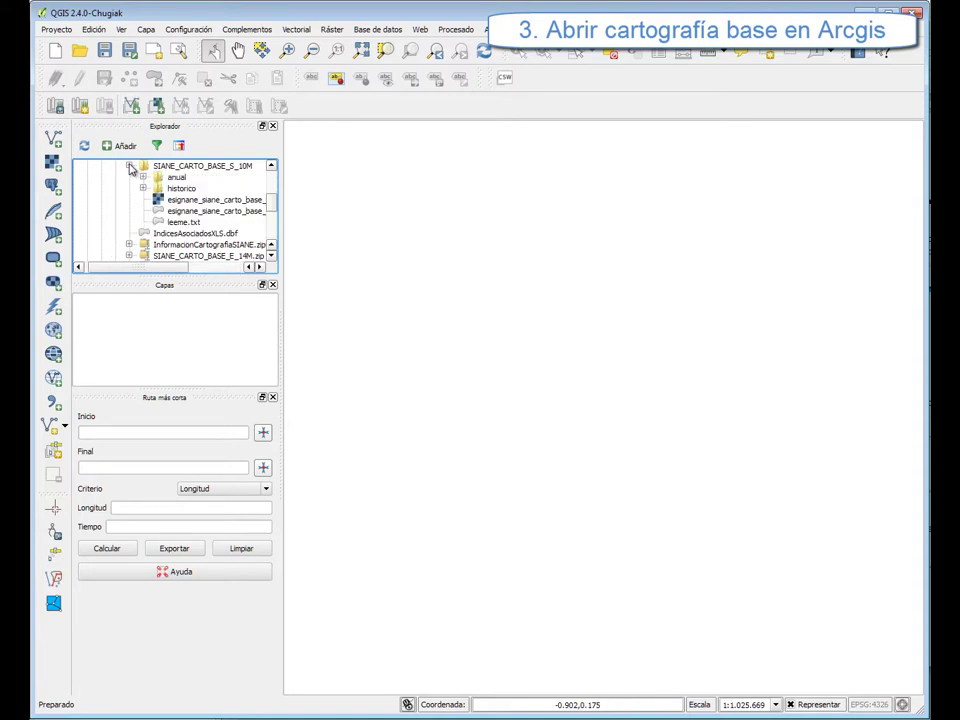
click(143, 177)
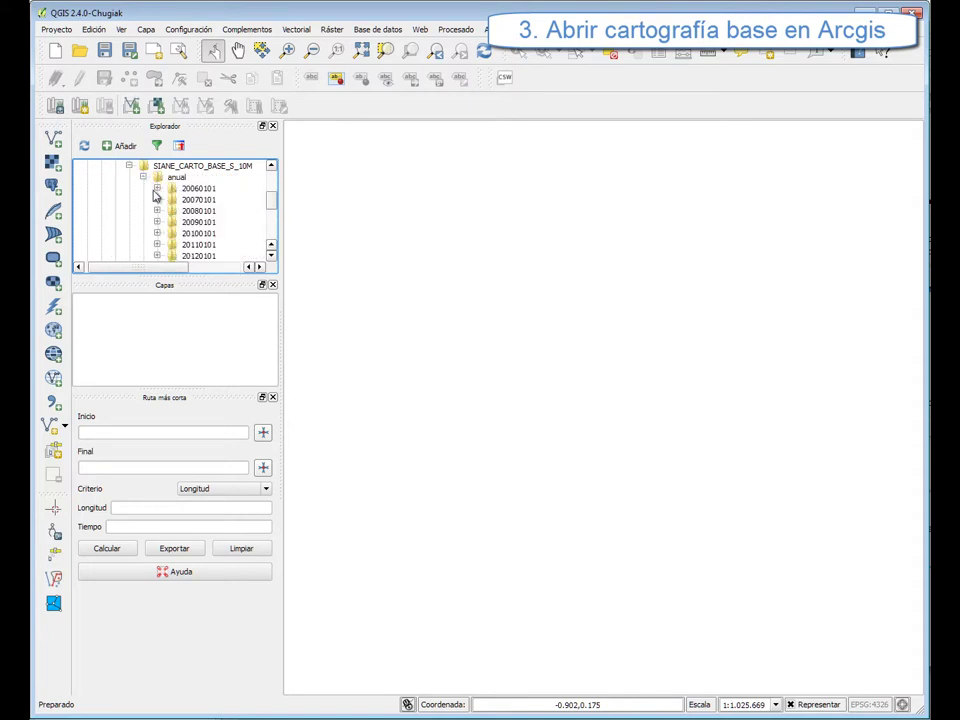
scroll(154, 195, down, 1)
click(156, 233)
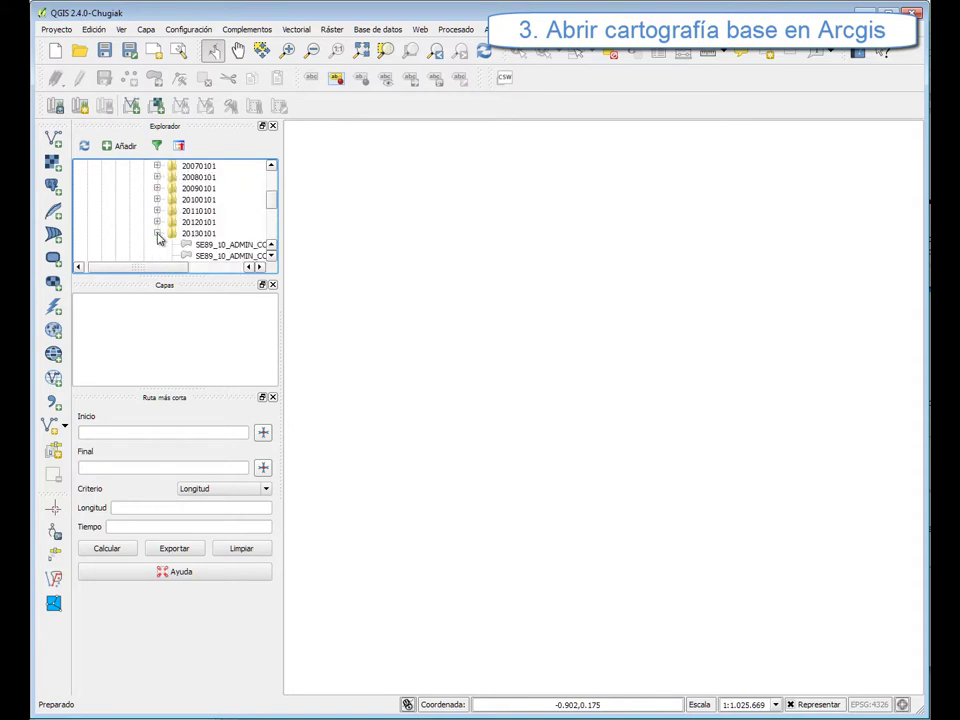
- Add the province shapefiles SE89_10_ADMIN_PROV_A_X.shp and SE89_10_ADMIN_PROV_A_Y.shp from the 20130101 folder to the project as layers
scroll(158, 240, down, 1)
drag(158, 268, 201, 274)
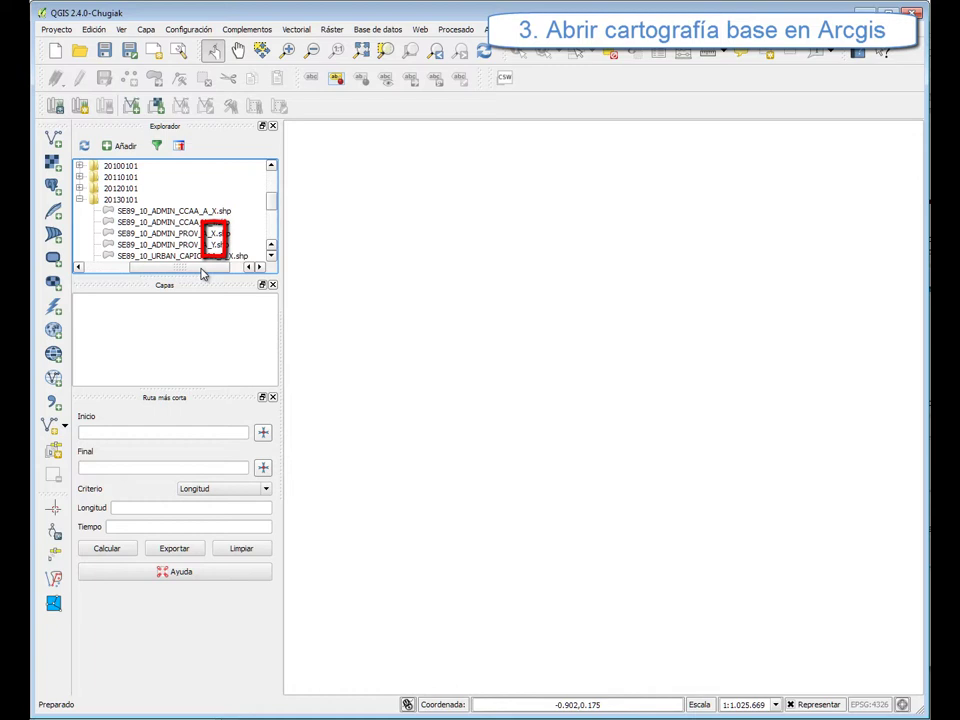
click(214, 234)
shift+click(212, 245)
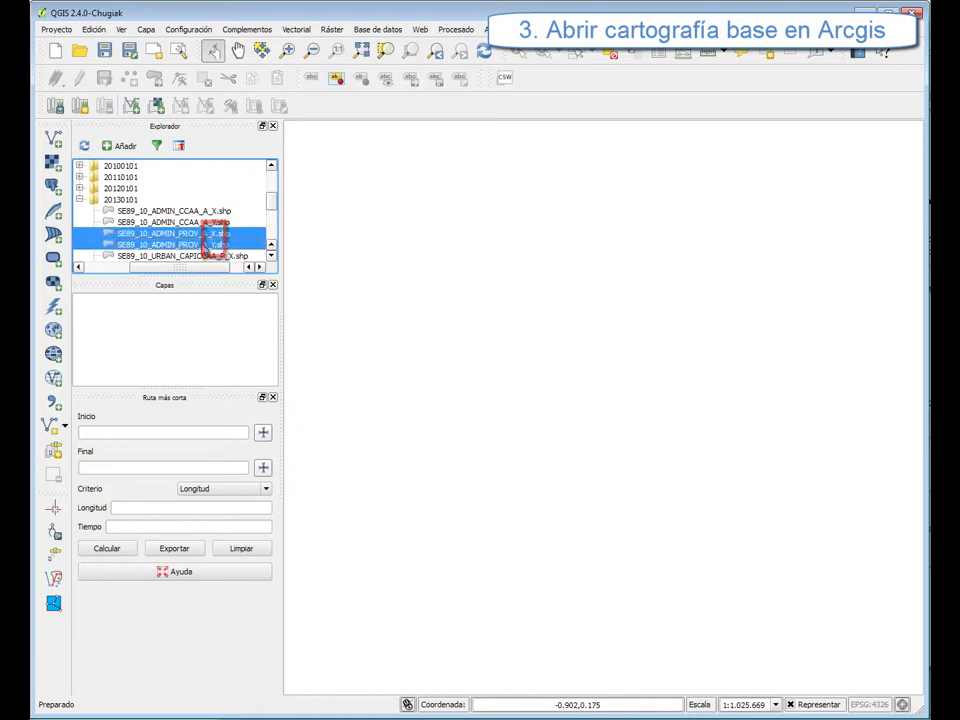
mouse_move(167, 244)
mouse_down()
mouse_move(189, 280)
mouse_move(150, 341)
mouse_up()
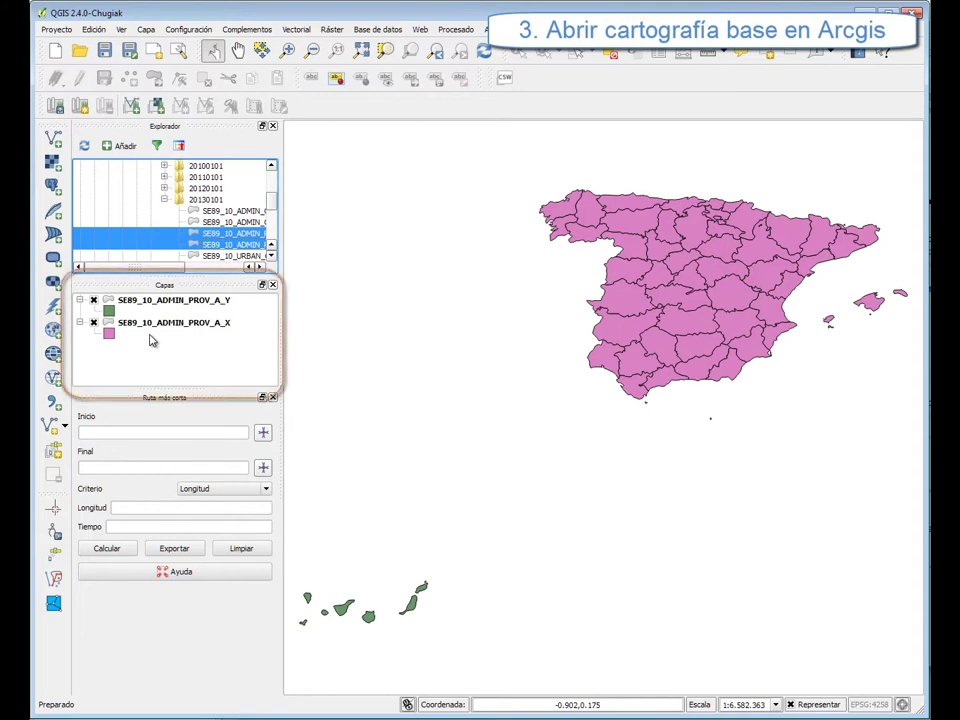
click(178, 344)
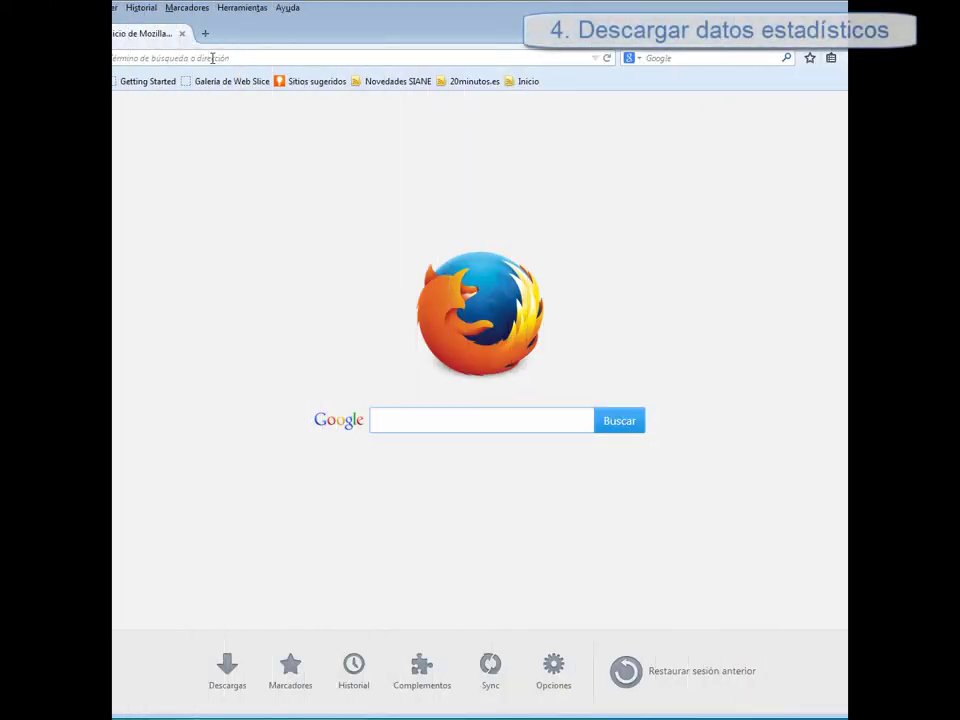
click(212, 58)
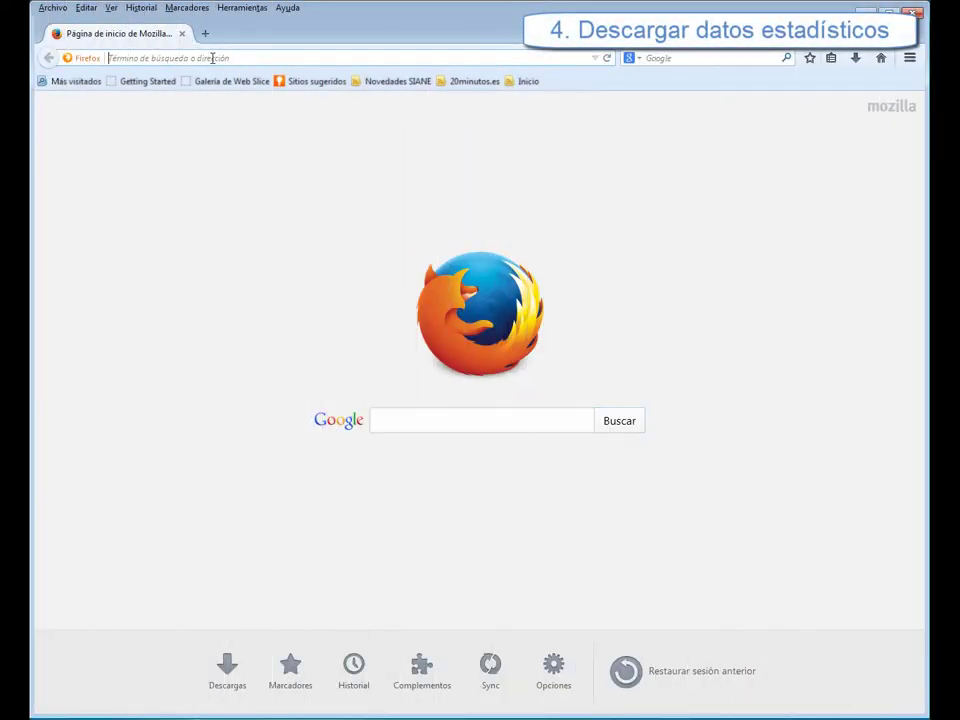
text(www.)
key(BackSpace)
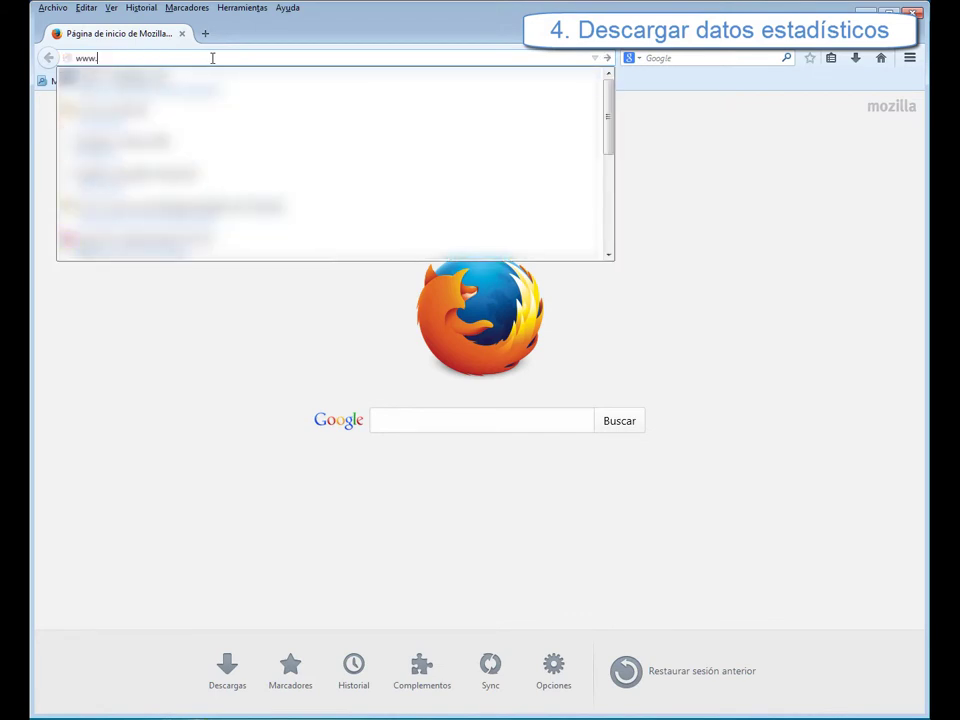
text(ign.es/)
key(Return)
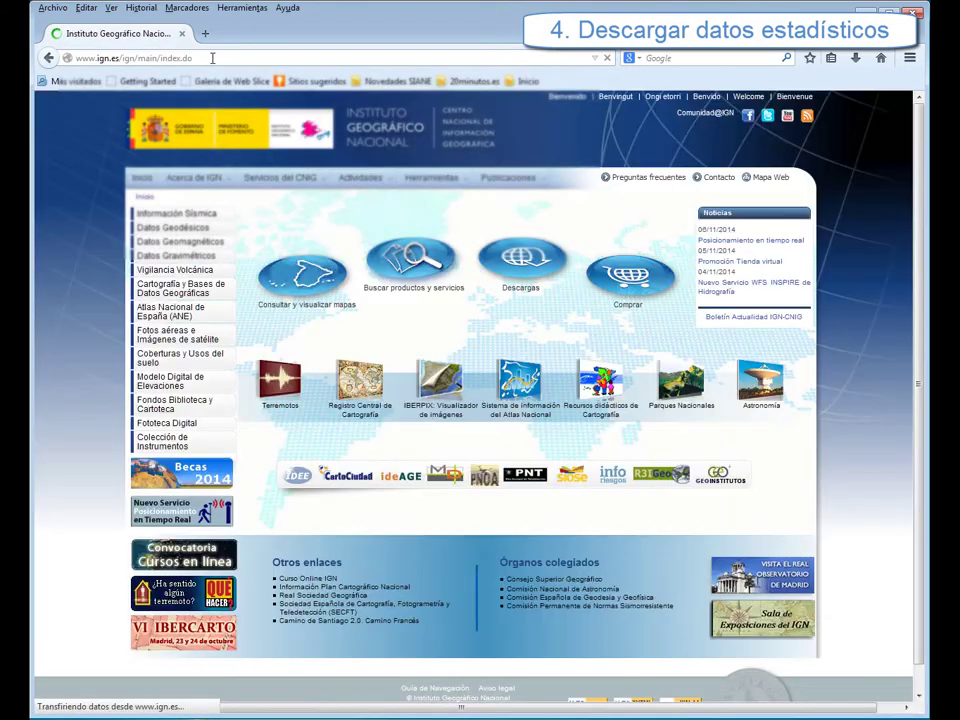
click(518, 388)
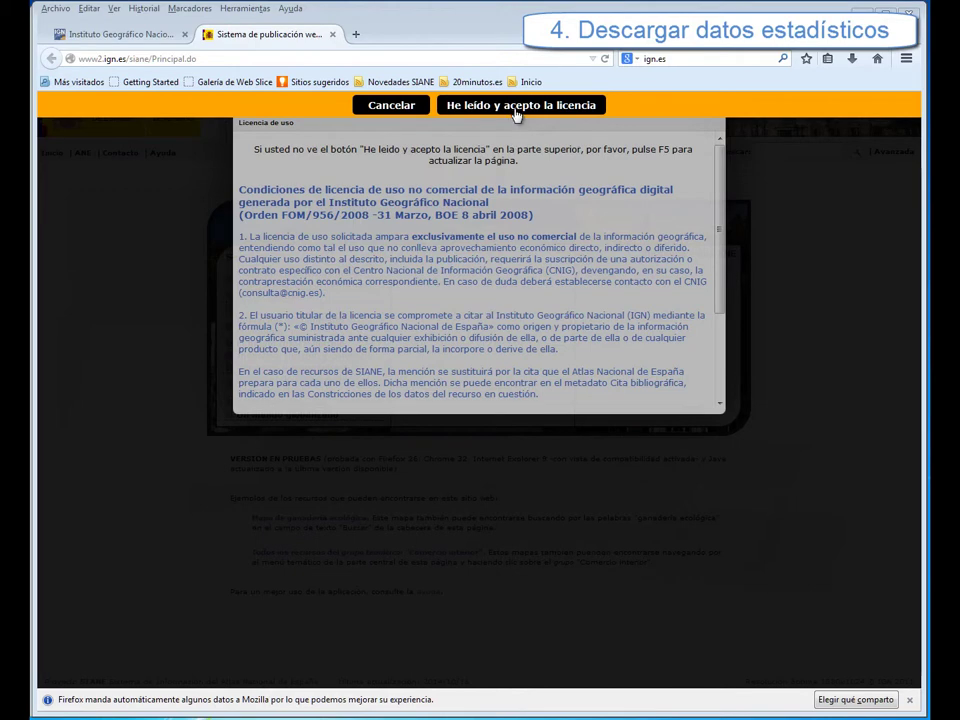
click(517, 107)
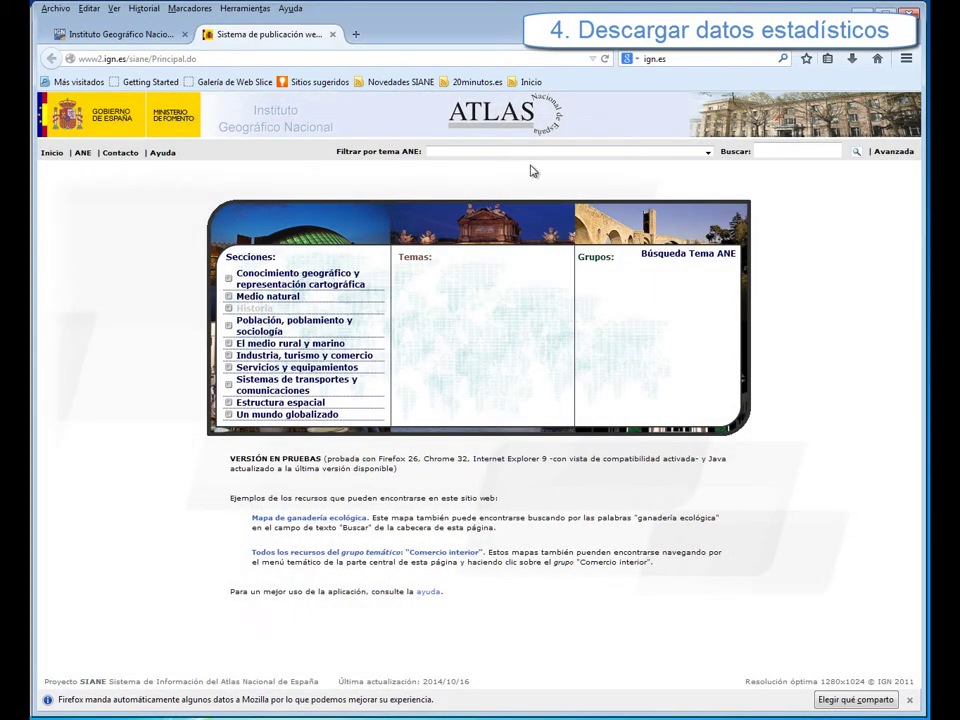
- List the atlas resources under El medio rural y marino, Actividades agrarias y pesqueras, Agricultura
click(312, 345)
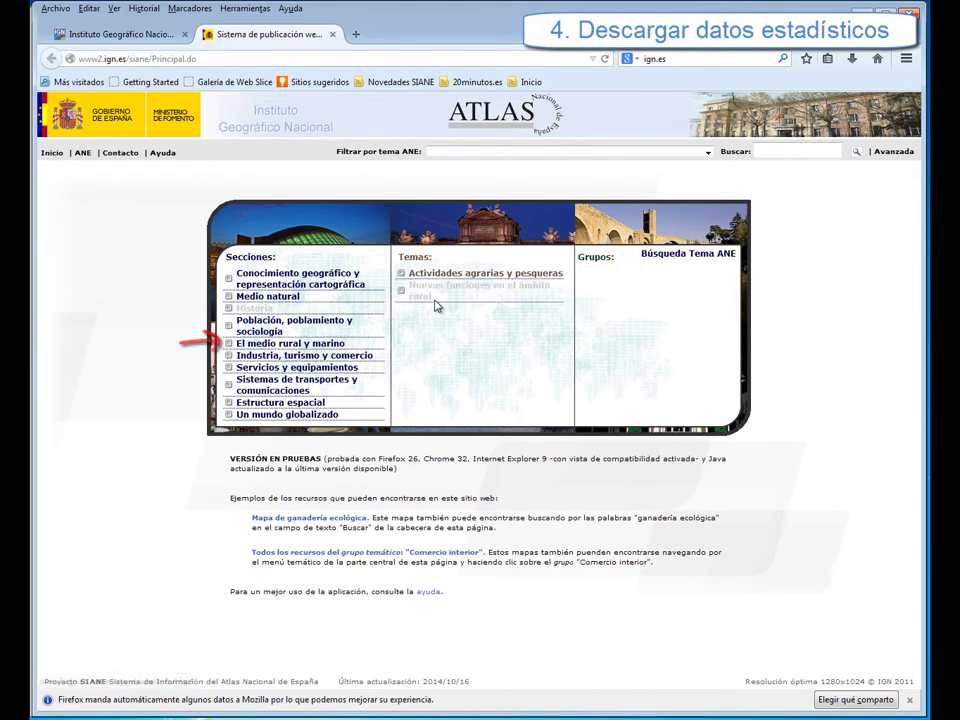
click(437, 280)
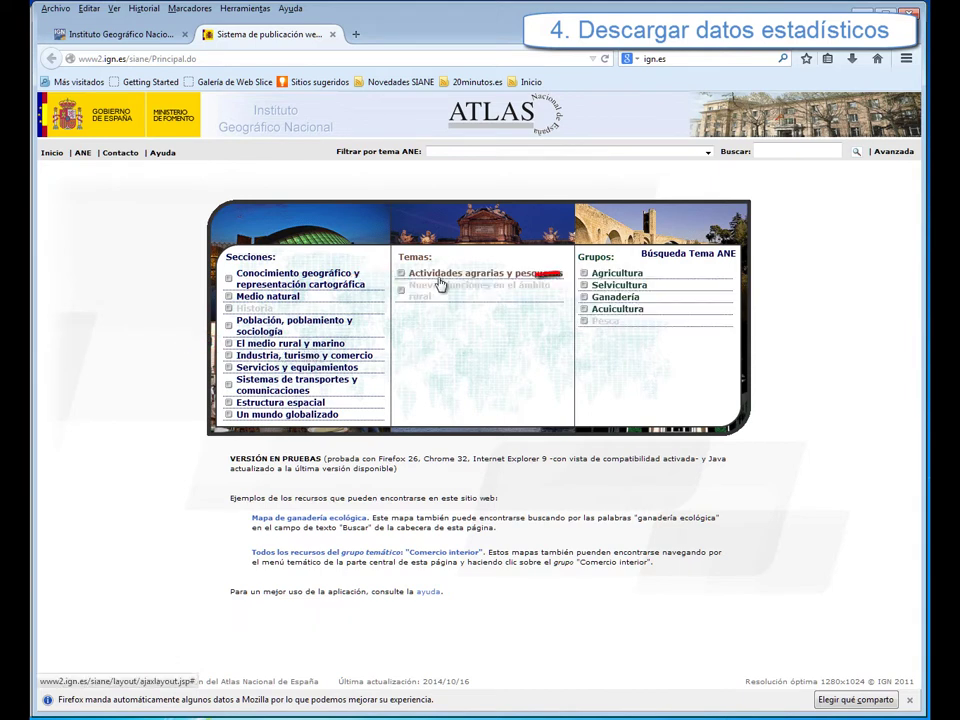
click(614, 280)
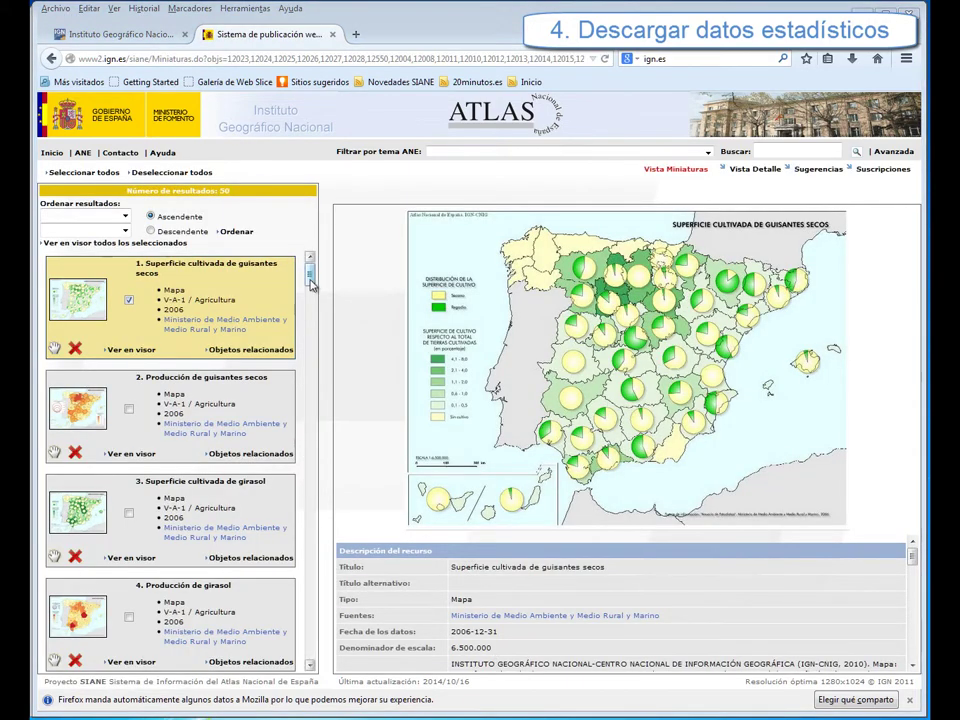
- Open the map "Superficie de cultivos herbáceos" in the viewer, accepting the security risks and running the Java application
drag(311, 285, 311, 336)
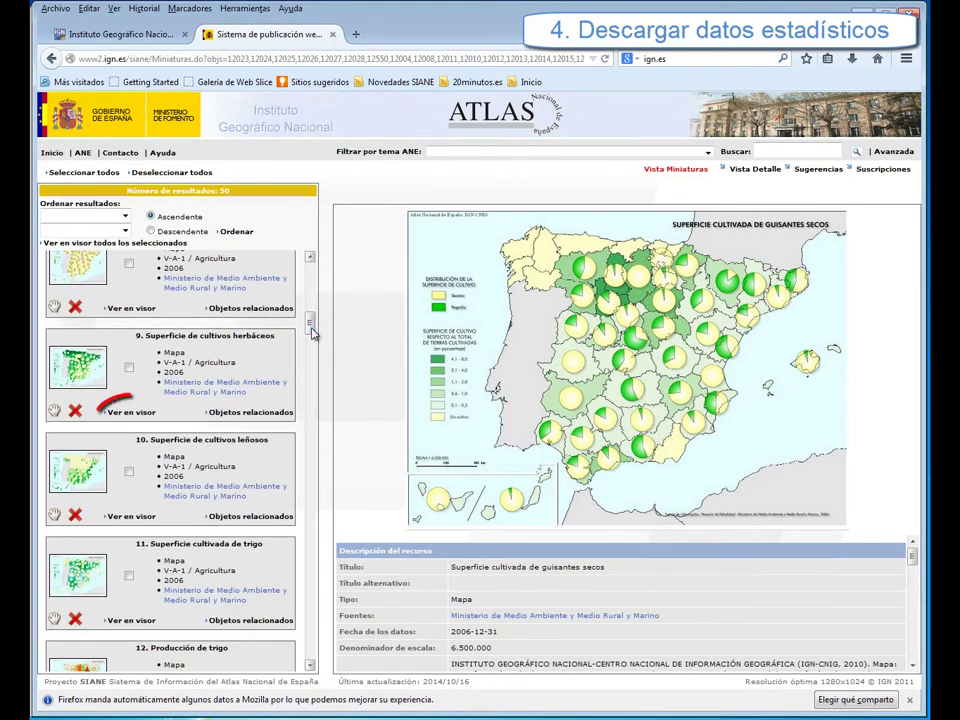
click(133, 413)
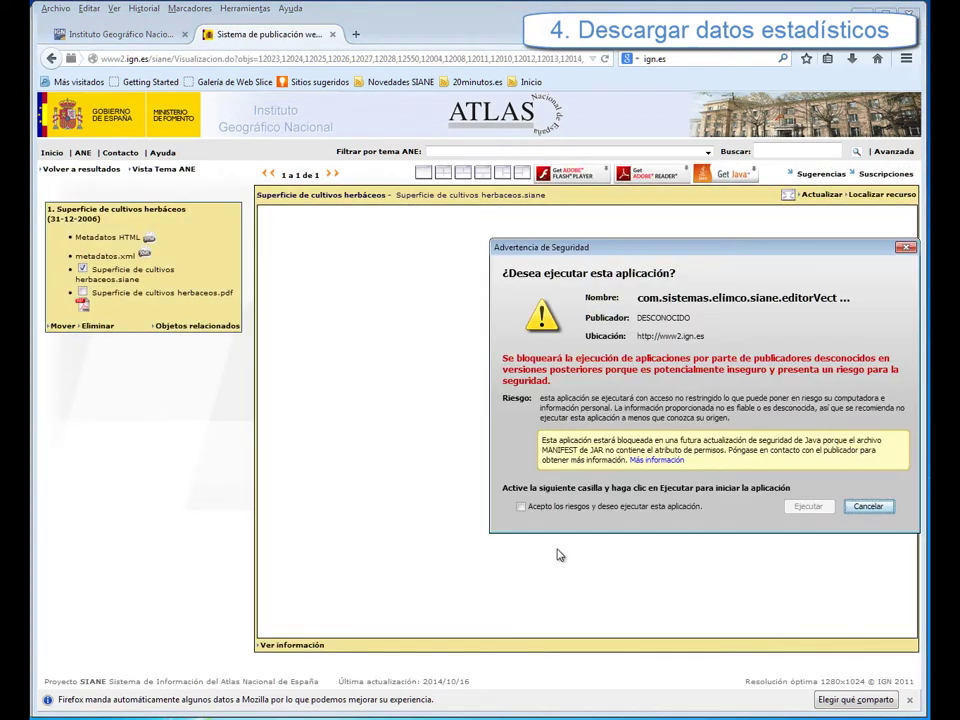
click(521, 506)
click(809, 507)
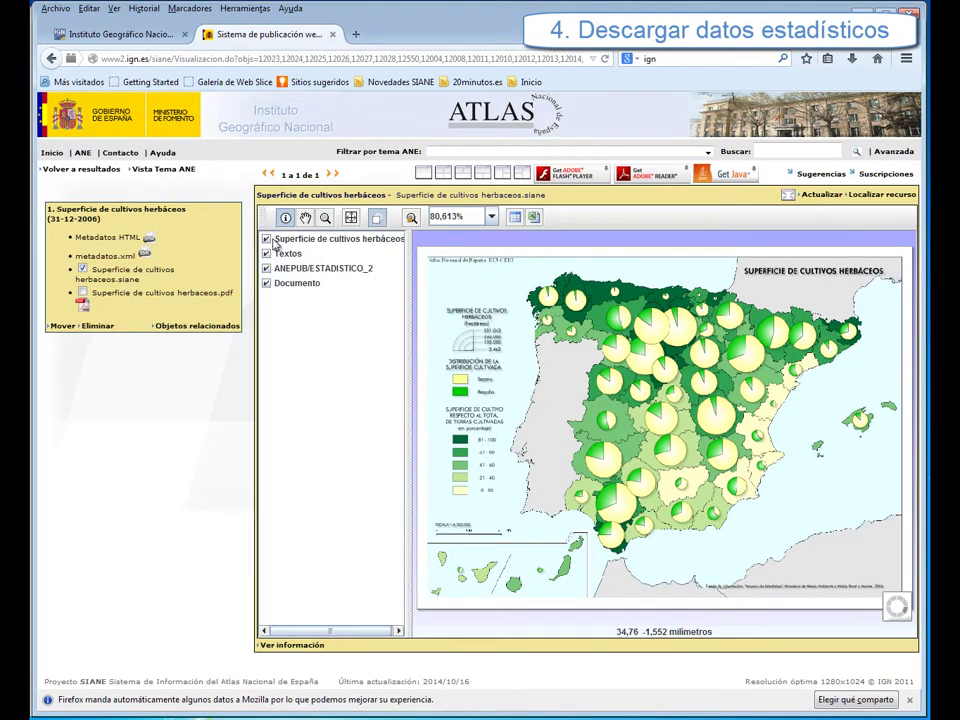
- Hide the map's Superficie de cultivos herbáceos layer and export the statistical data as IndicesAsociadosXLS.xls
click(267, 240)
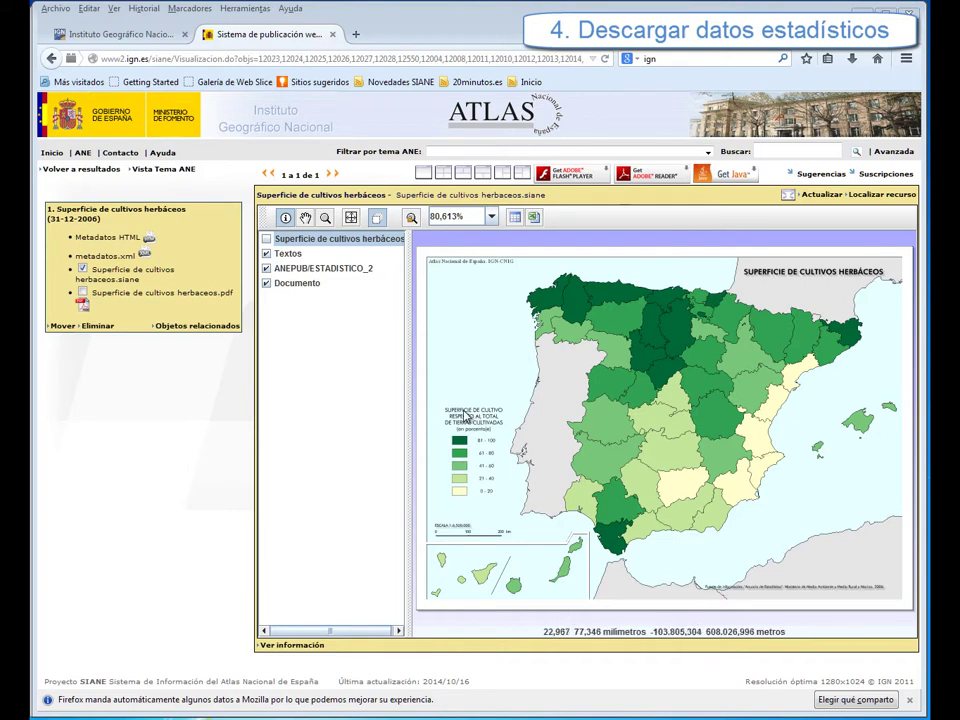
click(533, 218)
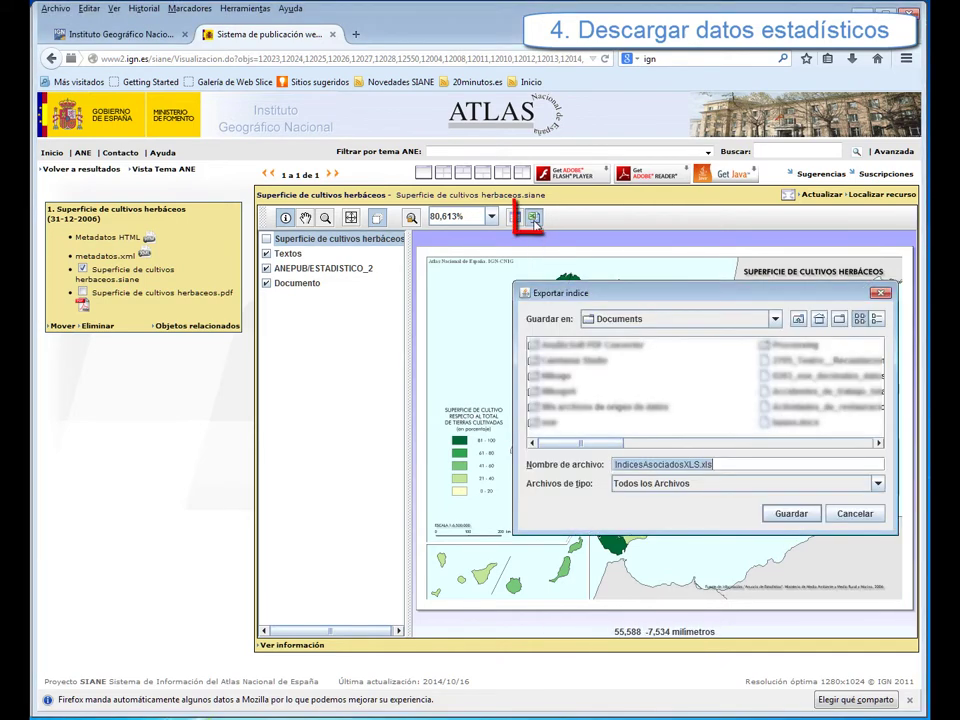
click(791, 514)
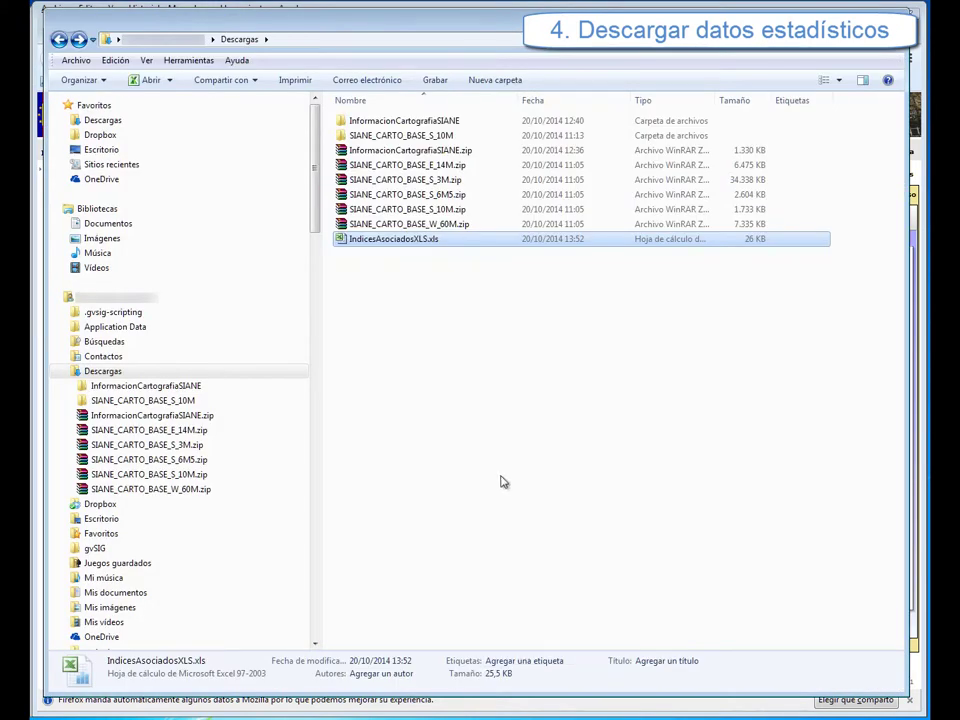
- Open IndicesAsociadosXLS.xls from the Descargas folder in Excel and check the measurement unit and scale on the Variable_2221 sheet
click(495, 476)
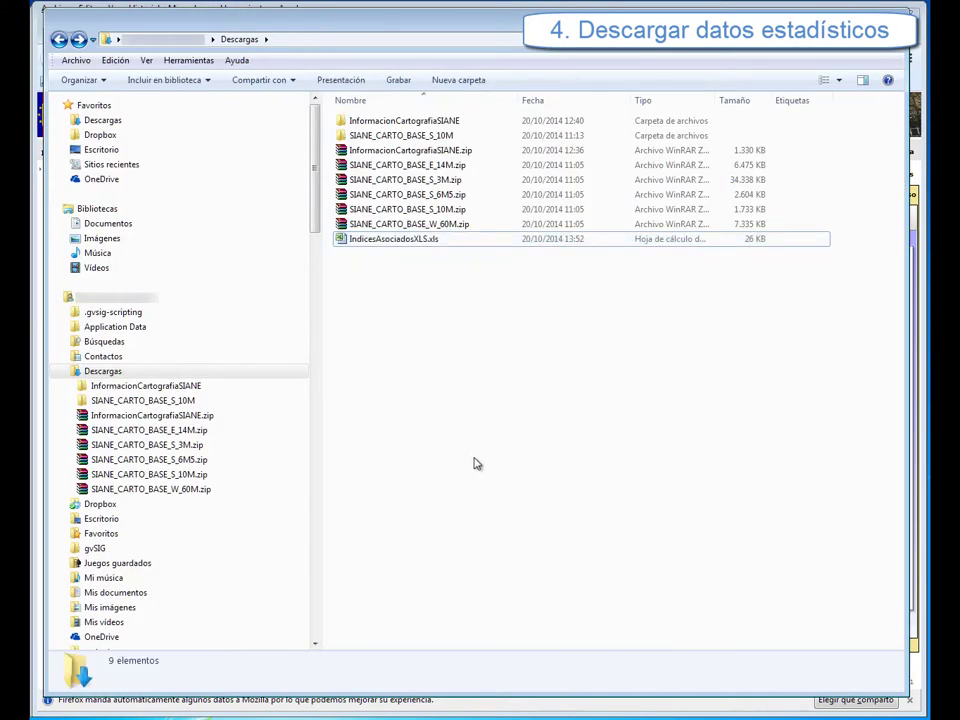
double_click(406, 243)
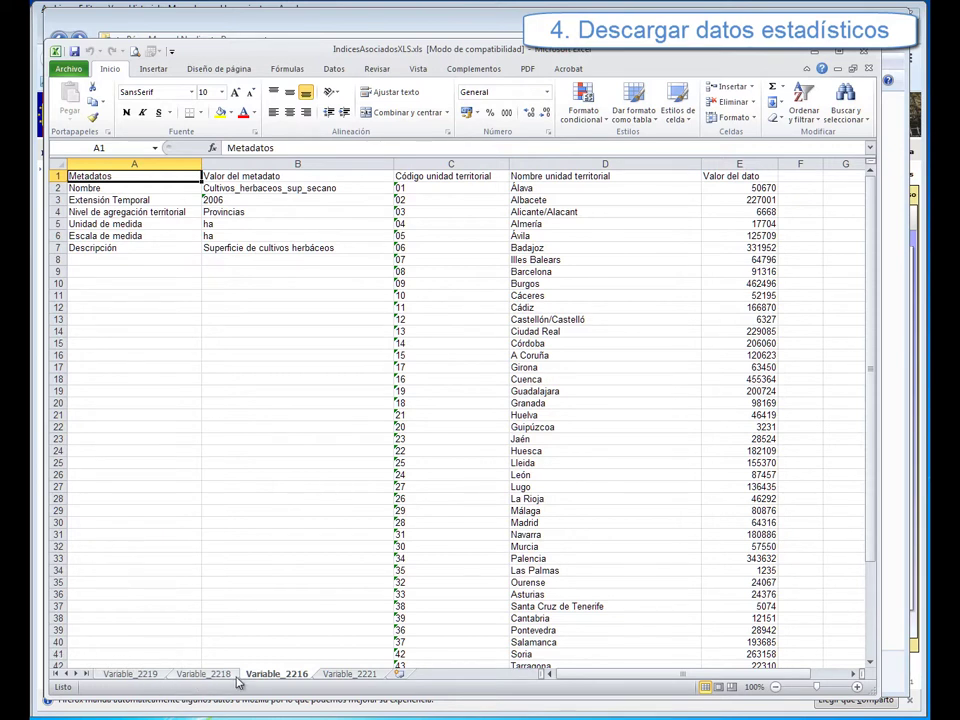
click(345, 674)
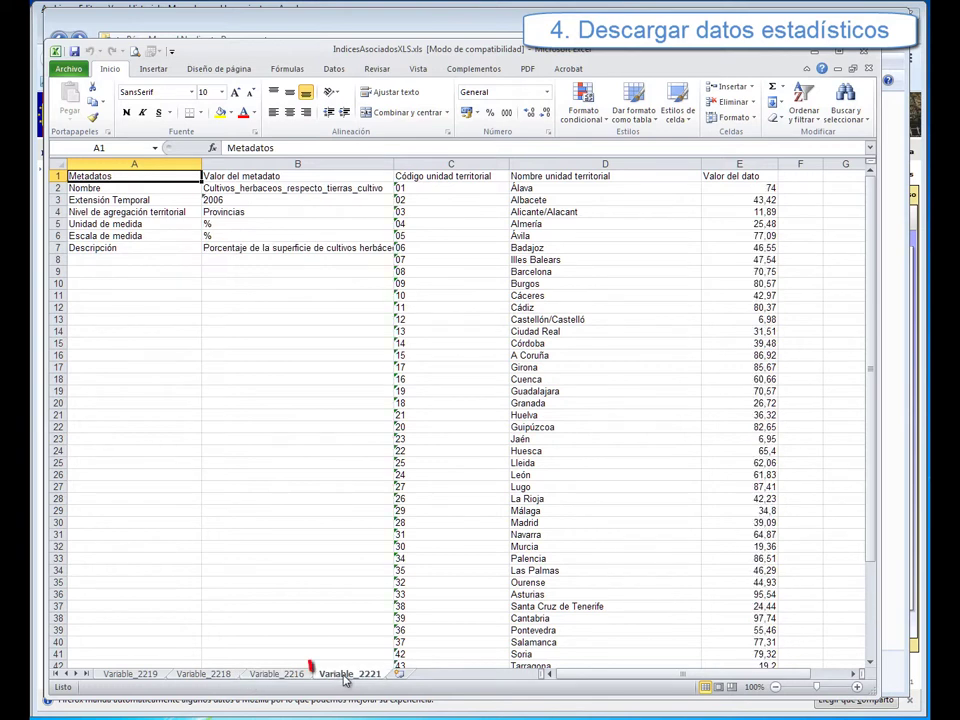
click(239, 236)
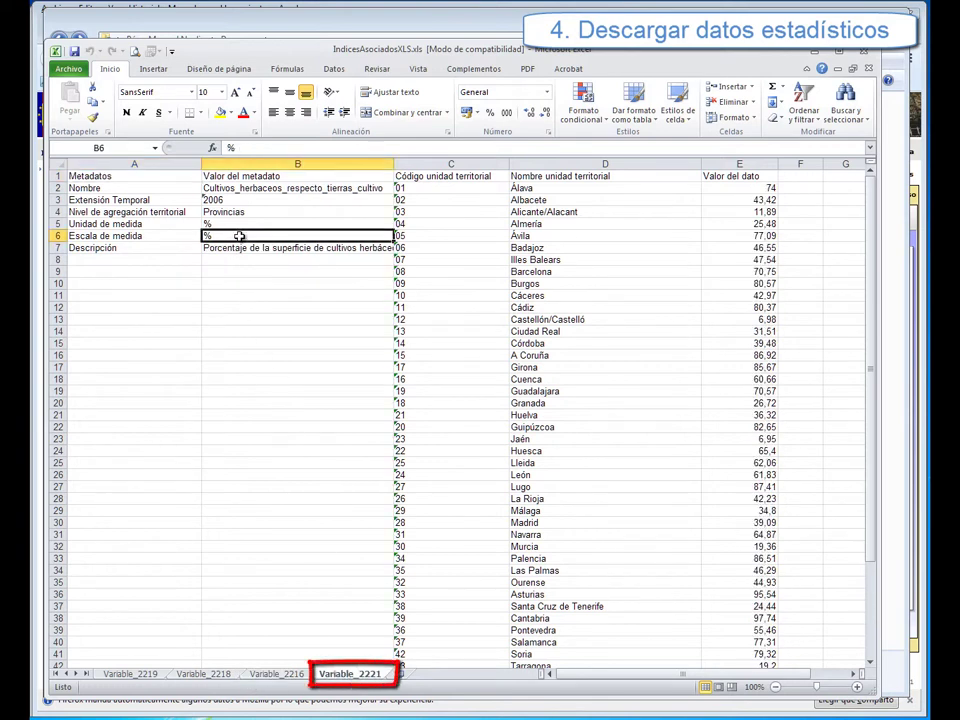
click(239, 224)
click(239, 236)
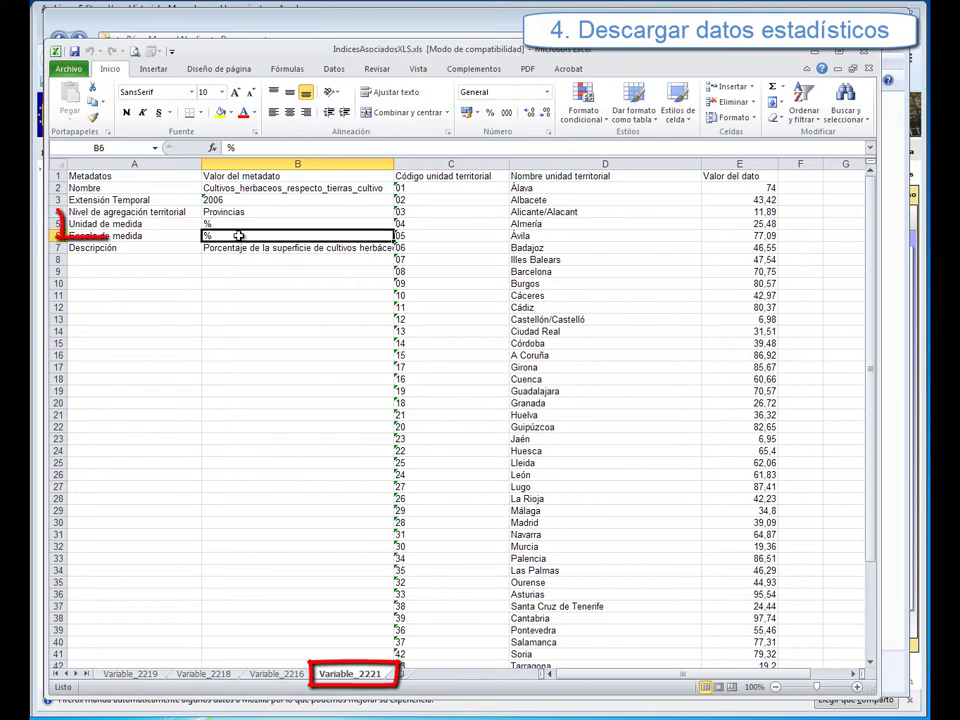
click(239, 224)
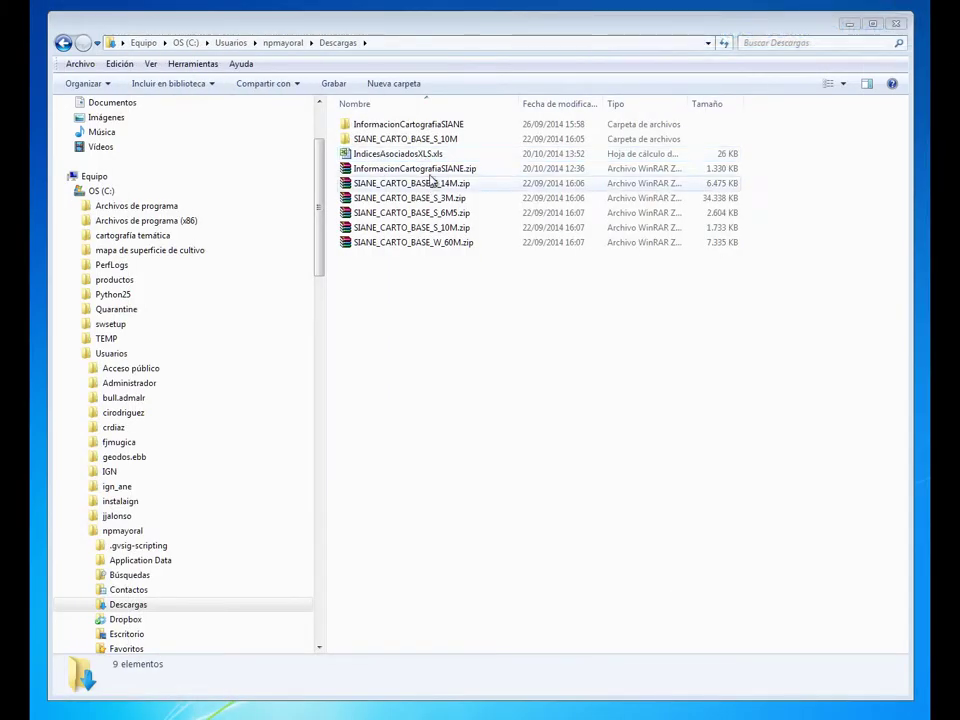
- Open IndicesAsociadosXLS.xls from the Descargas folder with LibreOffice Calc and display the Variable_2221 sheet
right_click(425, 156)
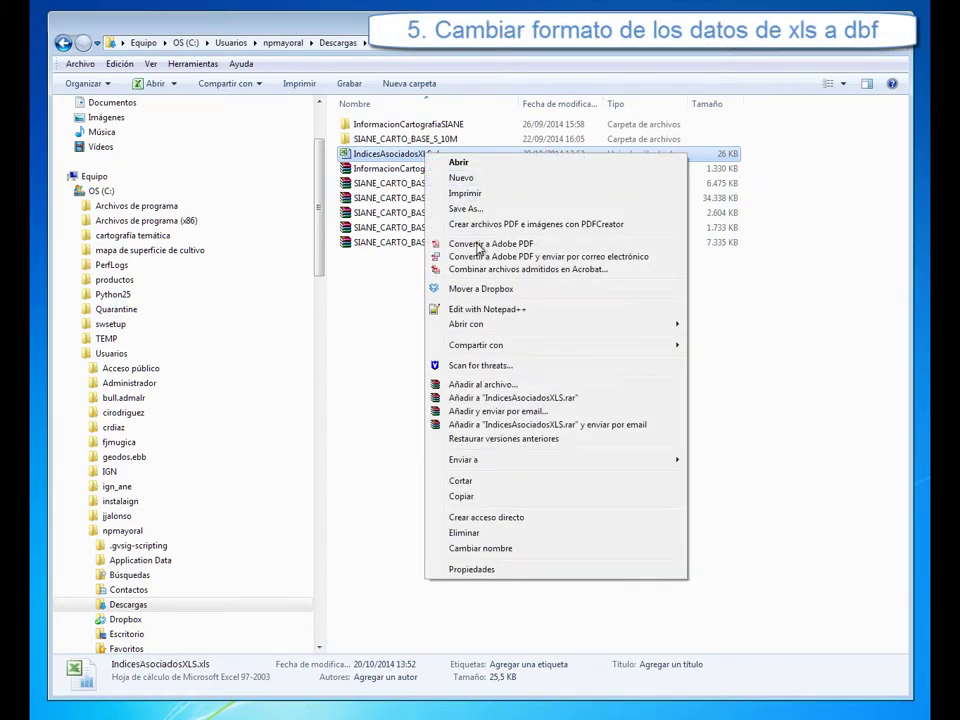
mouse_move(540, 324)
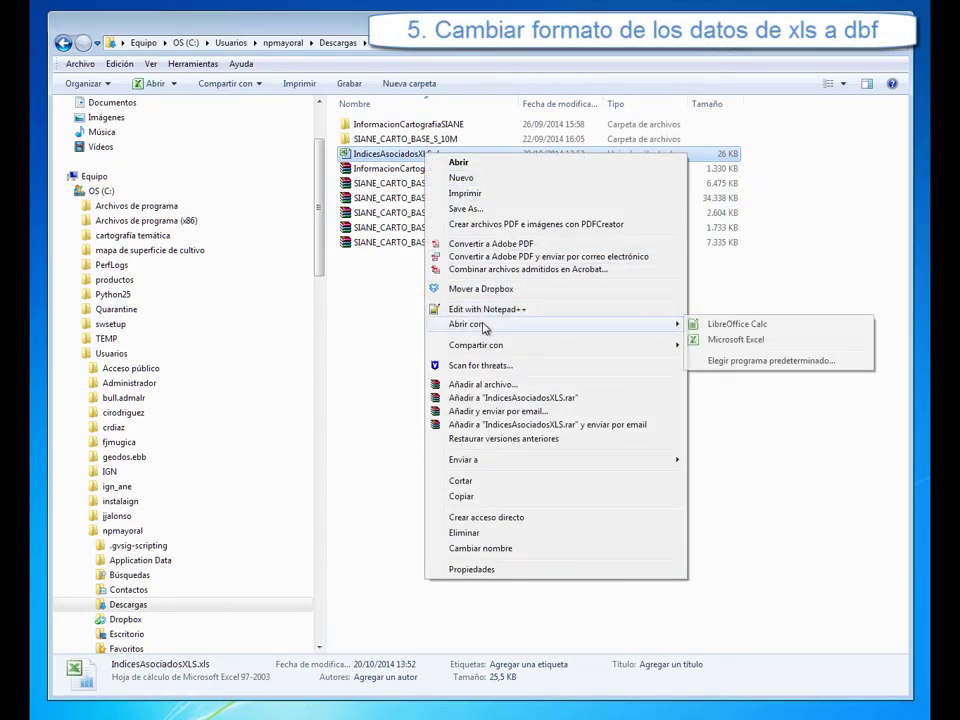
click(722, 328)
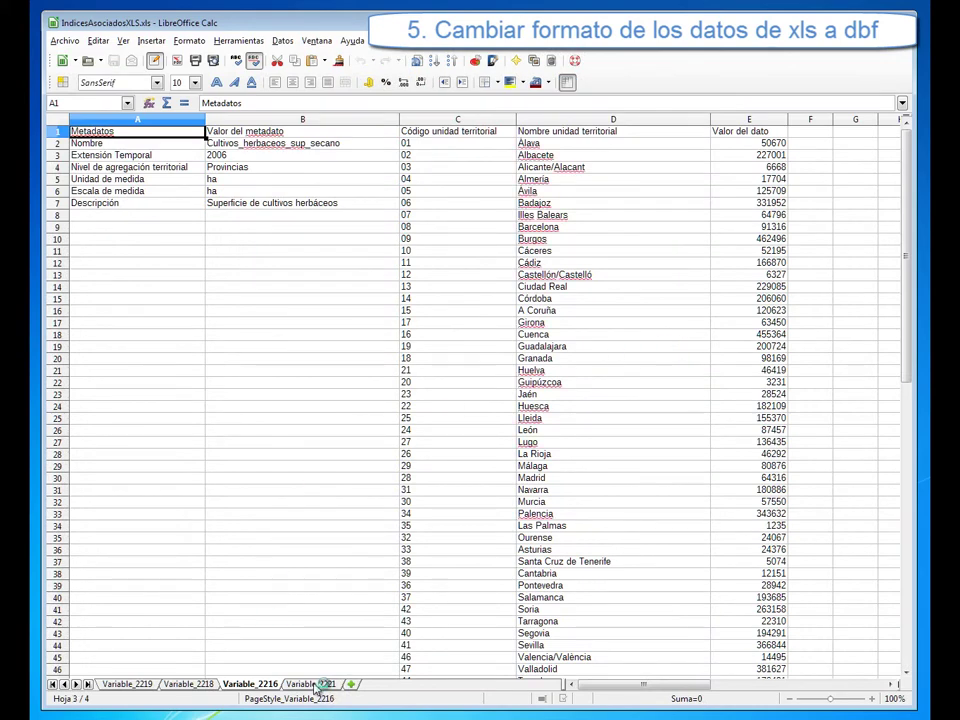
click(316, 684)
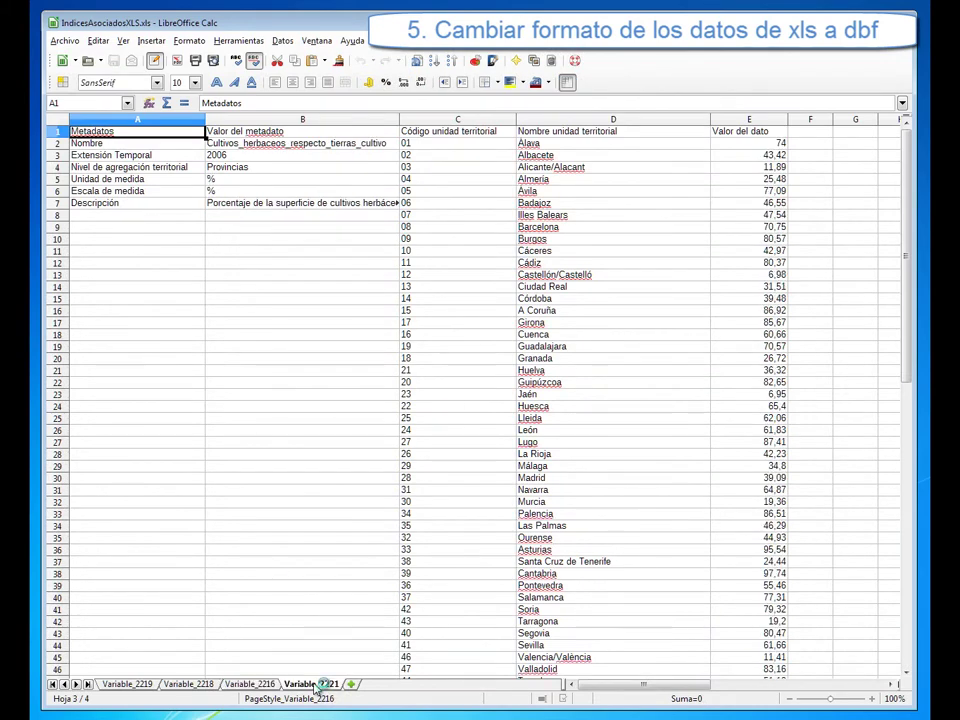
click(241, 191)
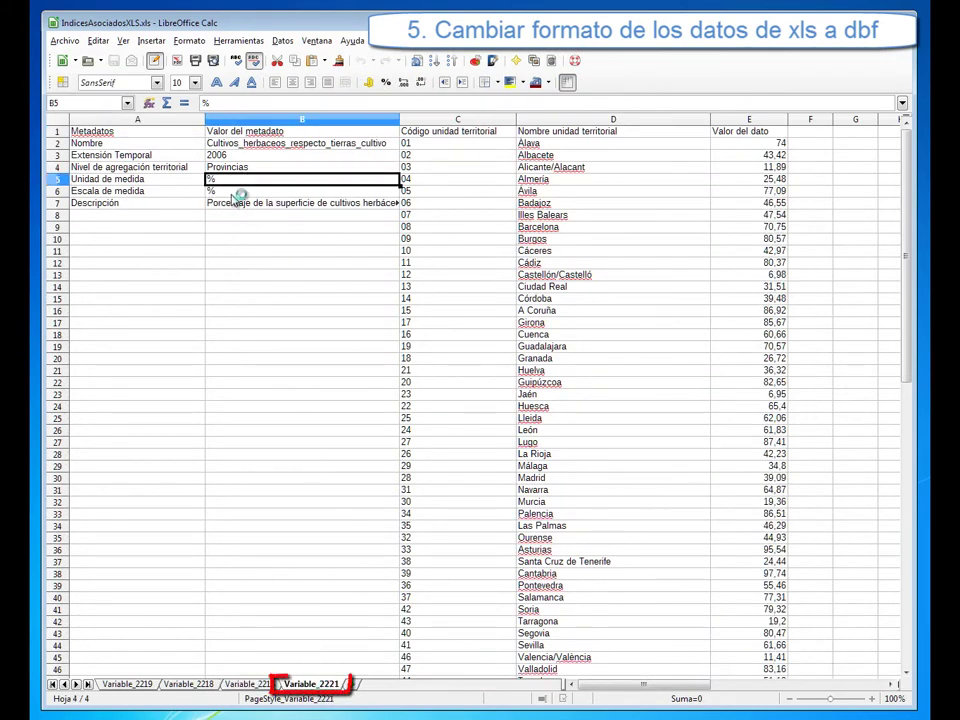
- Delete metadata columns A and B from the Variable_2221 sheet
click(146, 120)
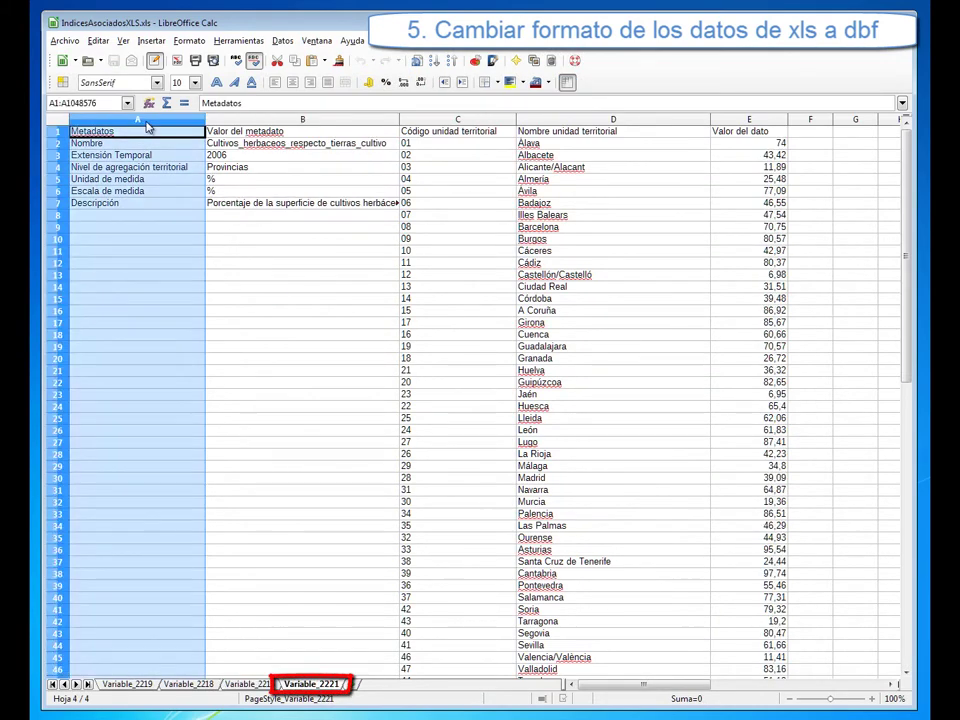
shift+click(240, 121)
right_click(246, 121)
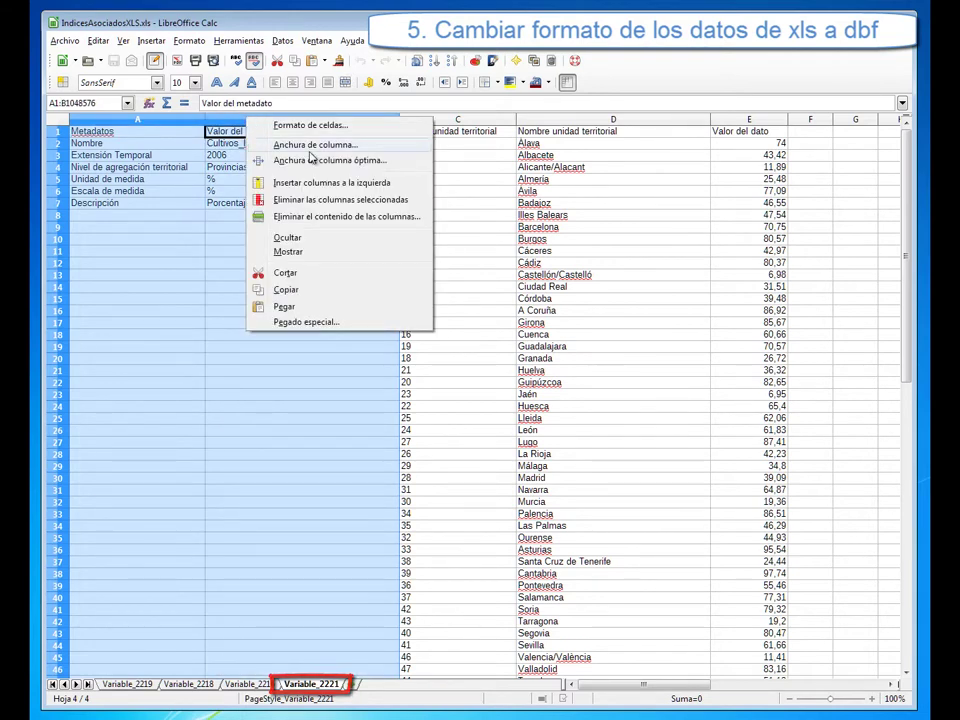
click(318, 199)
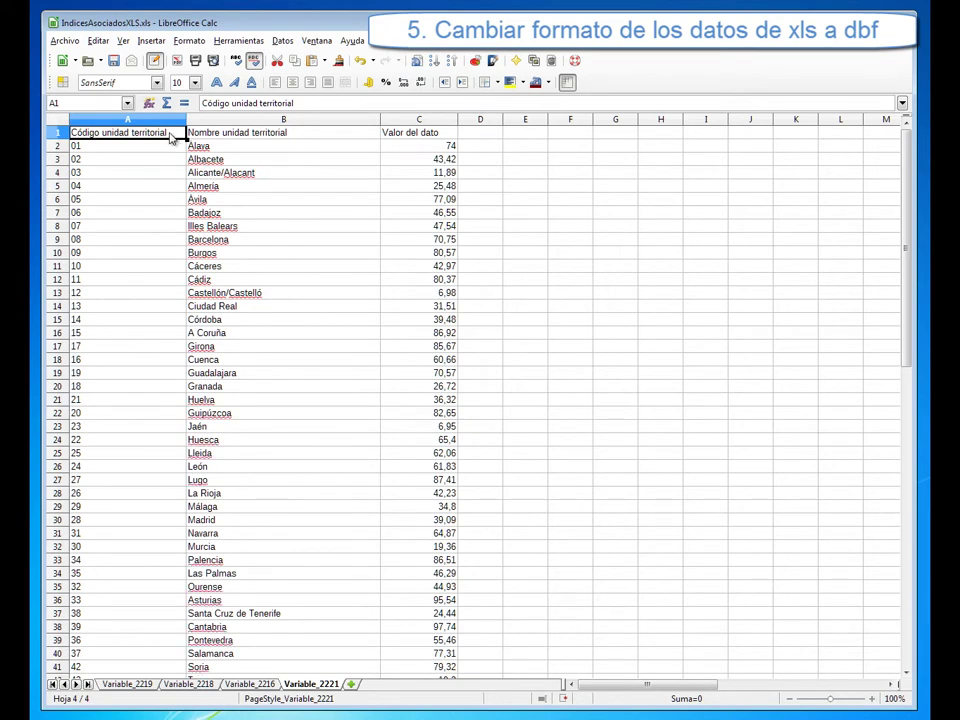
- Rename the headers in cells A1 to C1 as codigo, nombre and valor
text(codigo)
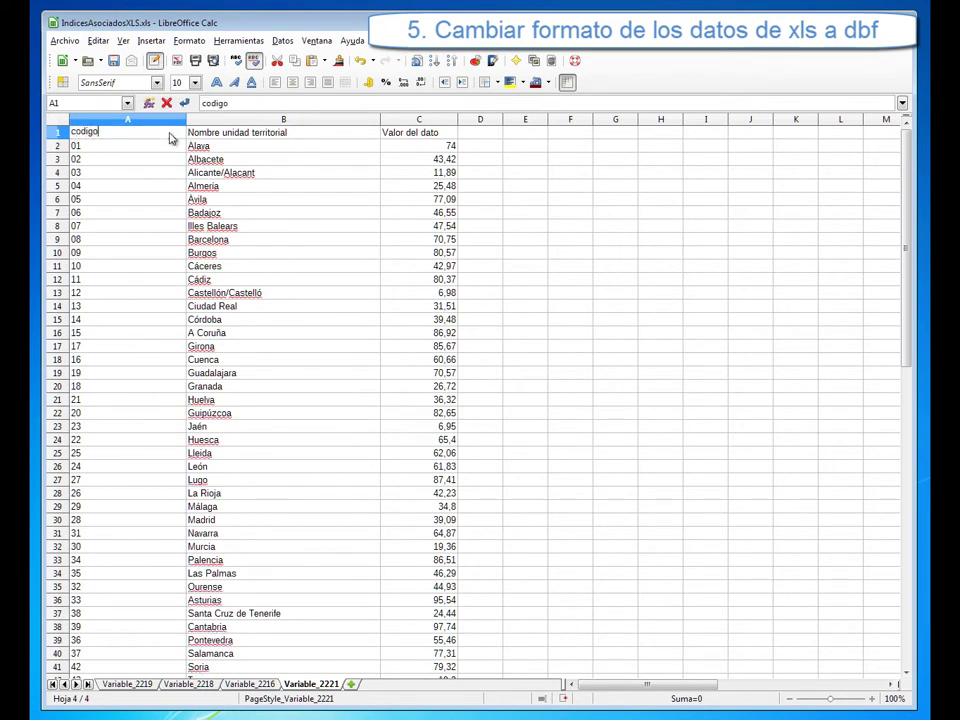
key(Tab)
text(no m)
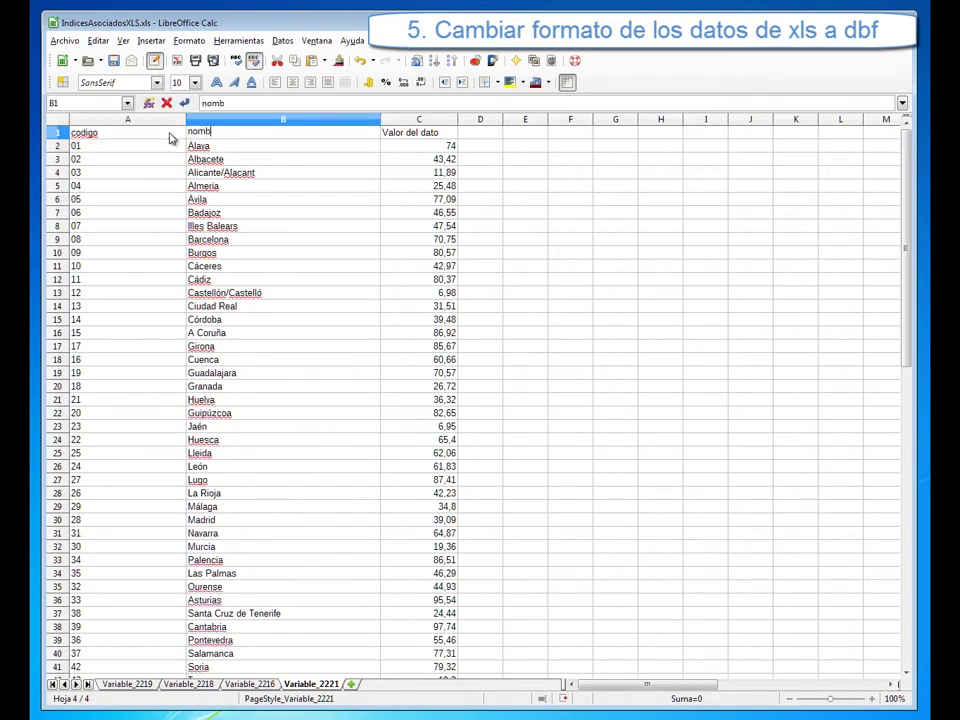
text(re)
key(Tab)
text(val)
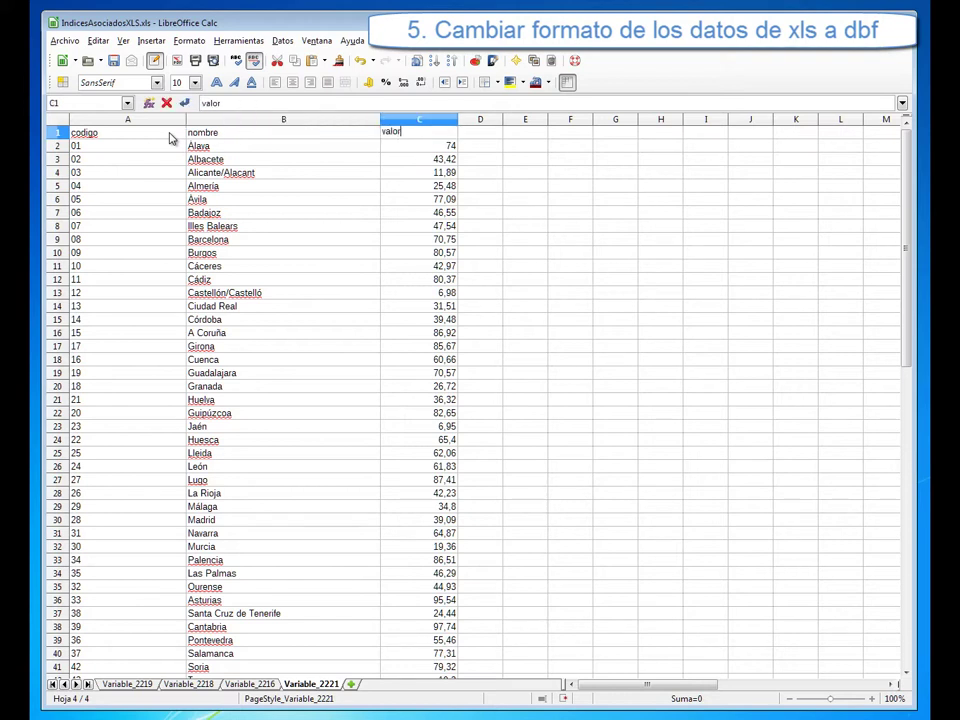
text(or)
key(Return)
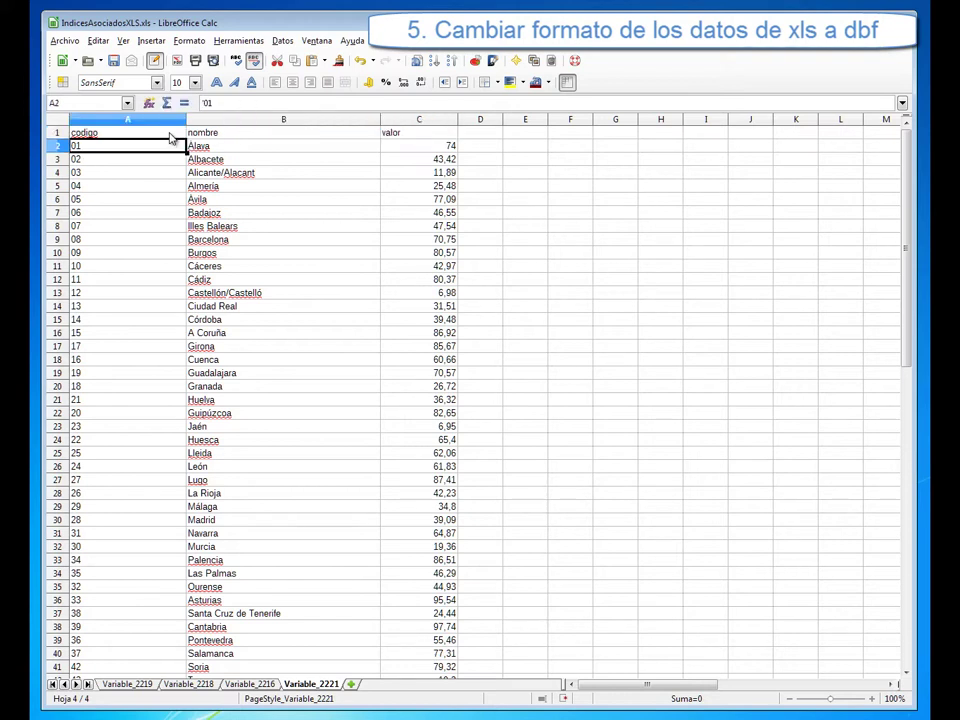
- Save the sheet in Descargas as IndicesAsociadosXLS.dbf in dBASE format with the Europa occidental (ISO-8859-1) character set
click(66, 42)
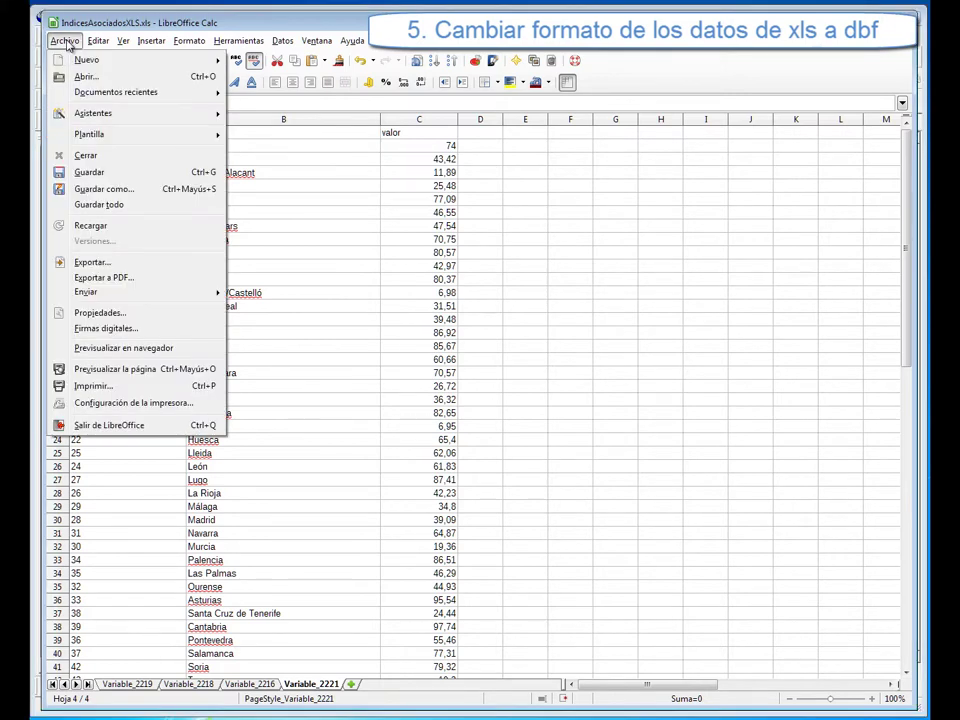
click(100, 189)
click(250, 376)
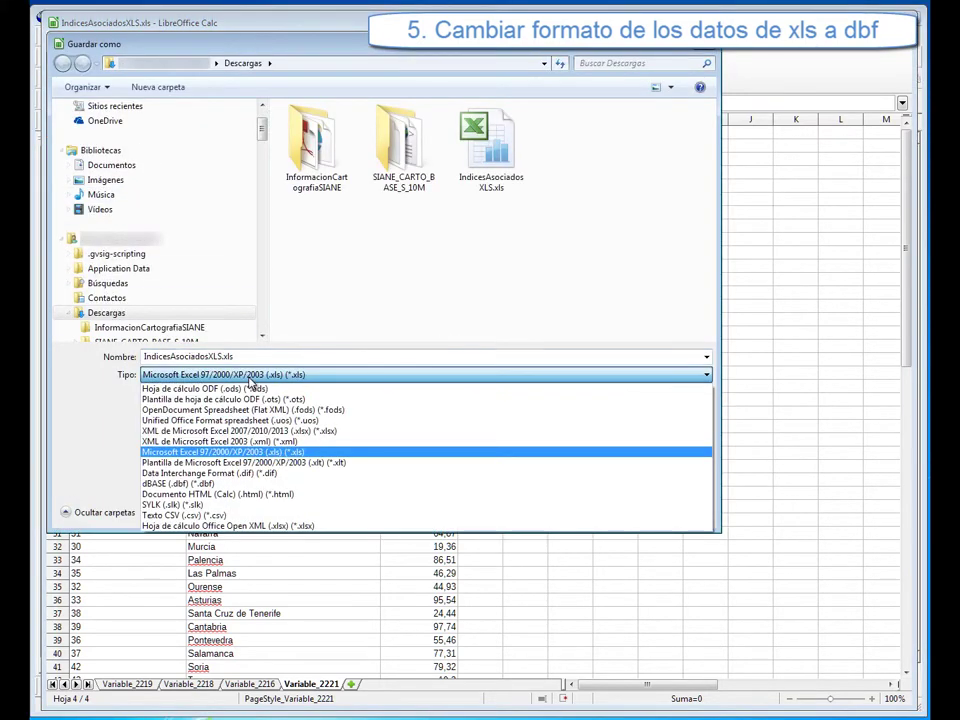
click(180, 483)
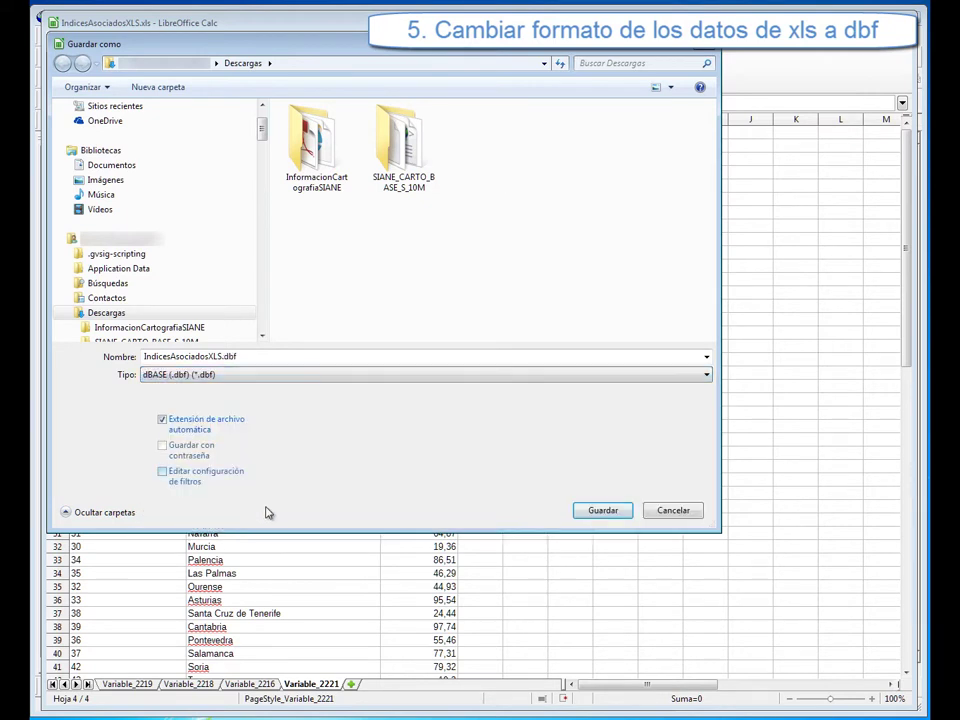
click(596, 514)
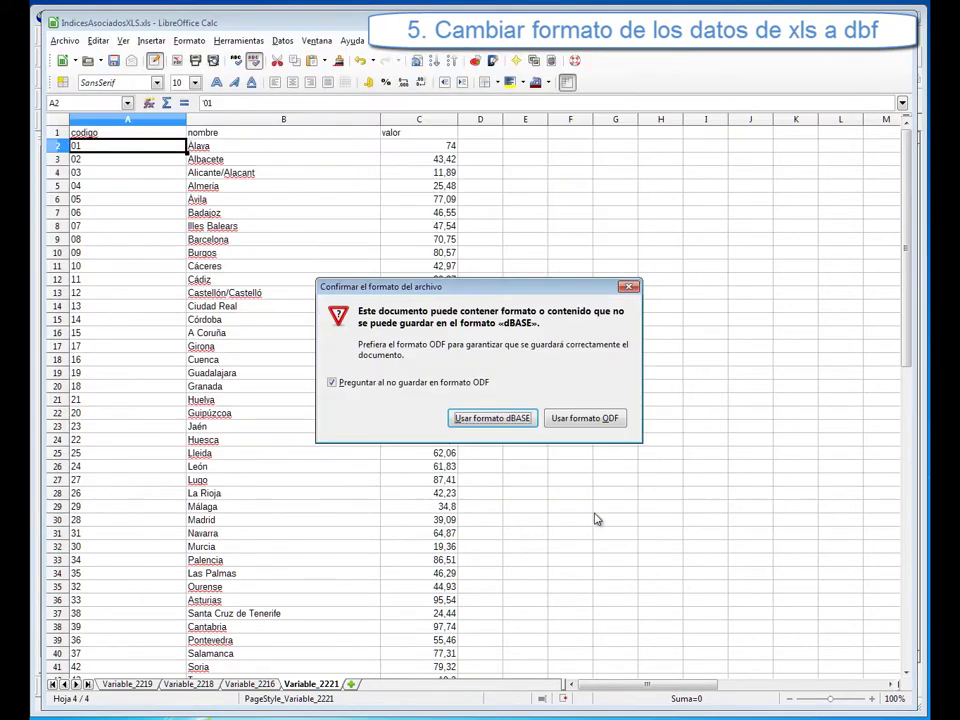
click(492, 419)
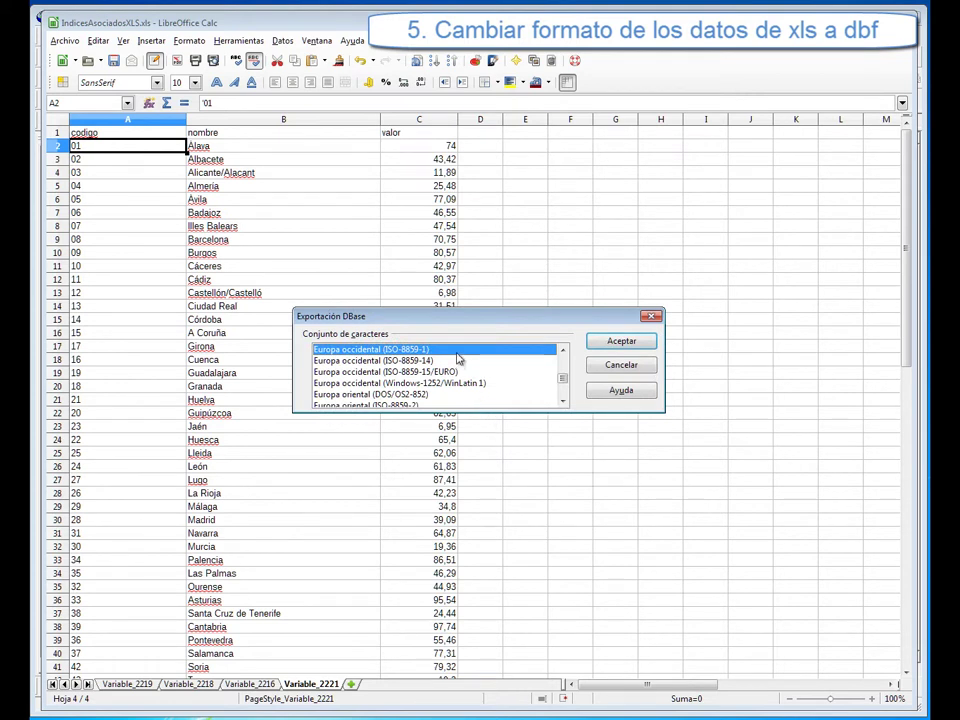
click(612, 343)
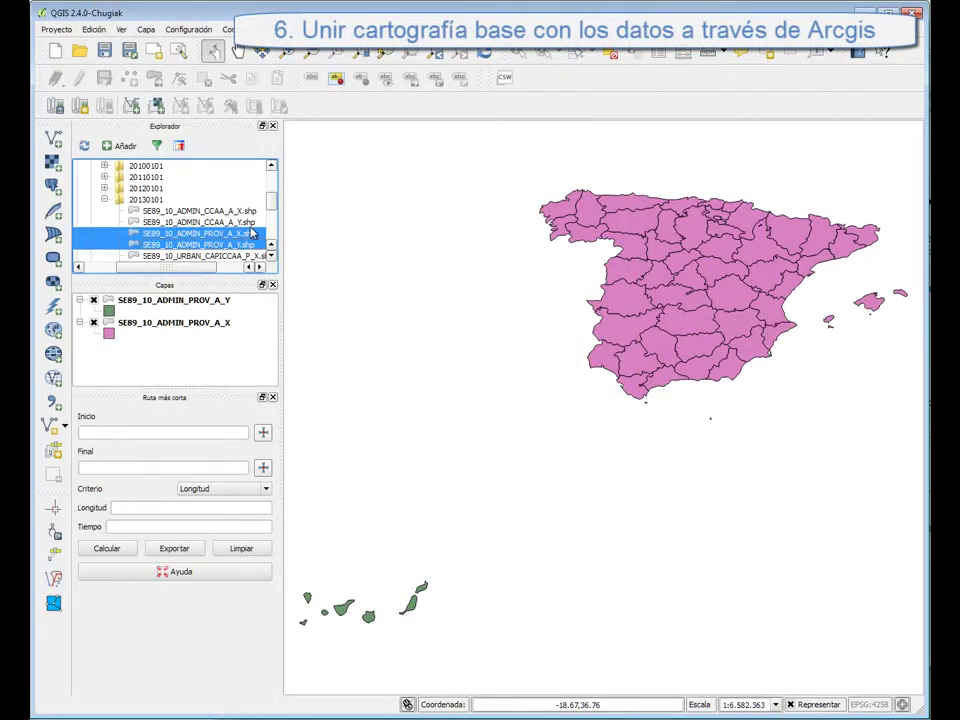
- Switch to QGIS and add IndicesAsociadosXLS.dbf from the Downloads folder to the project's layers
scroll(271, 203, up, 5)
scroll(271, 205, down, 2)
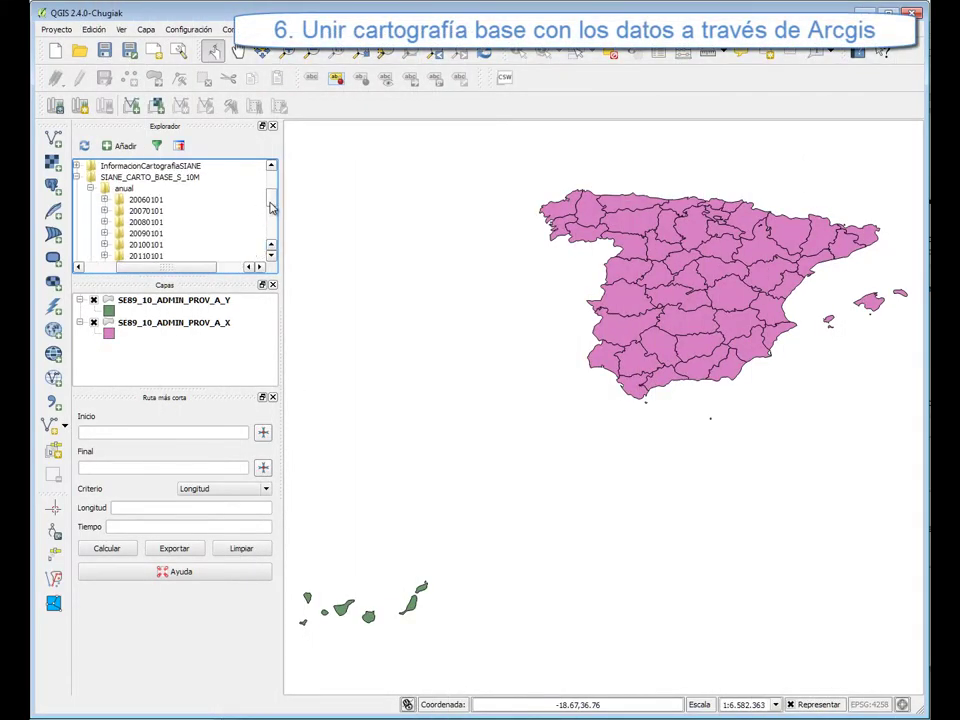
scroll(269, 203, up, 1)
click(115, 188)
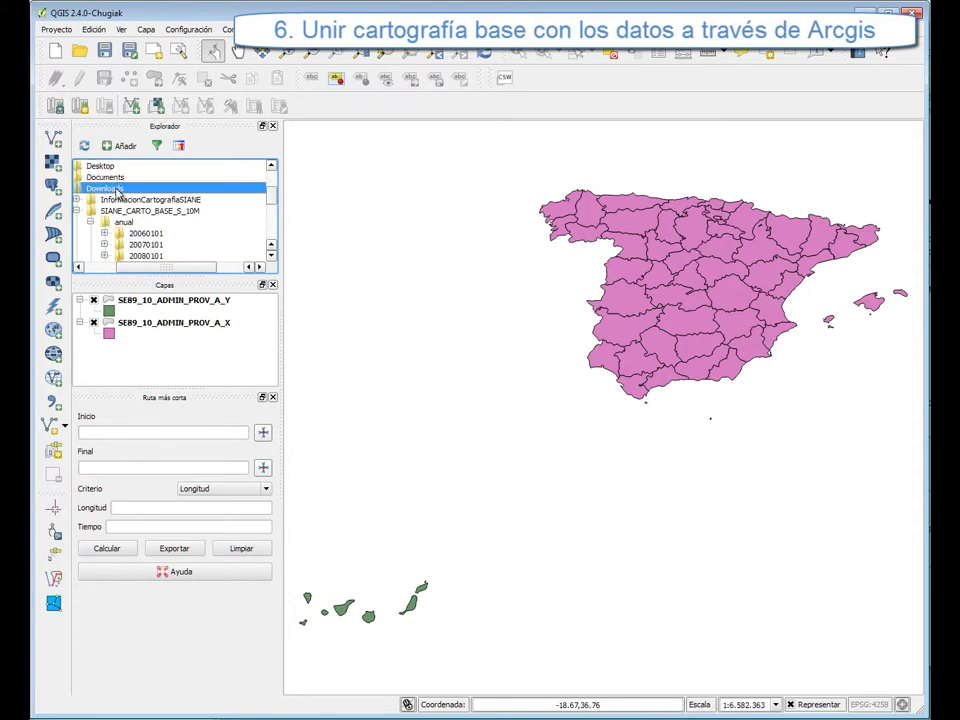
drag(168, 267, 139, 272)
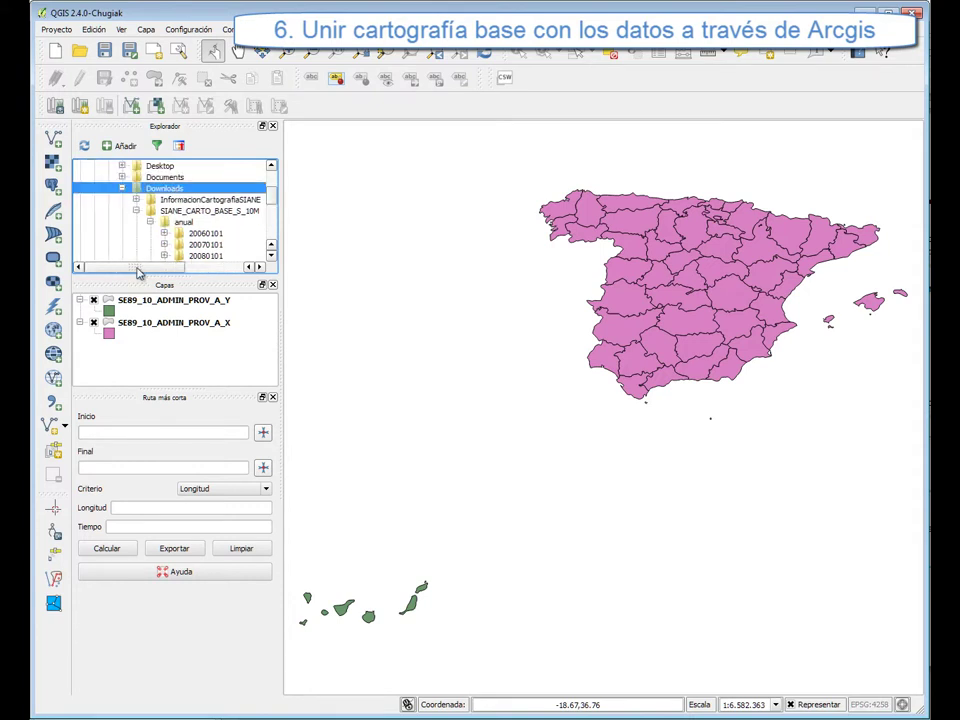
click(136, 210)
click(215, 223)
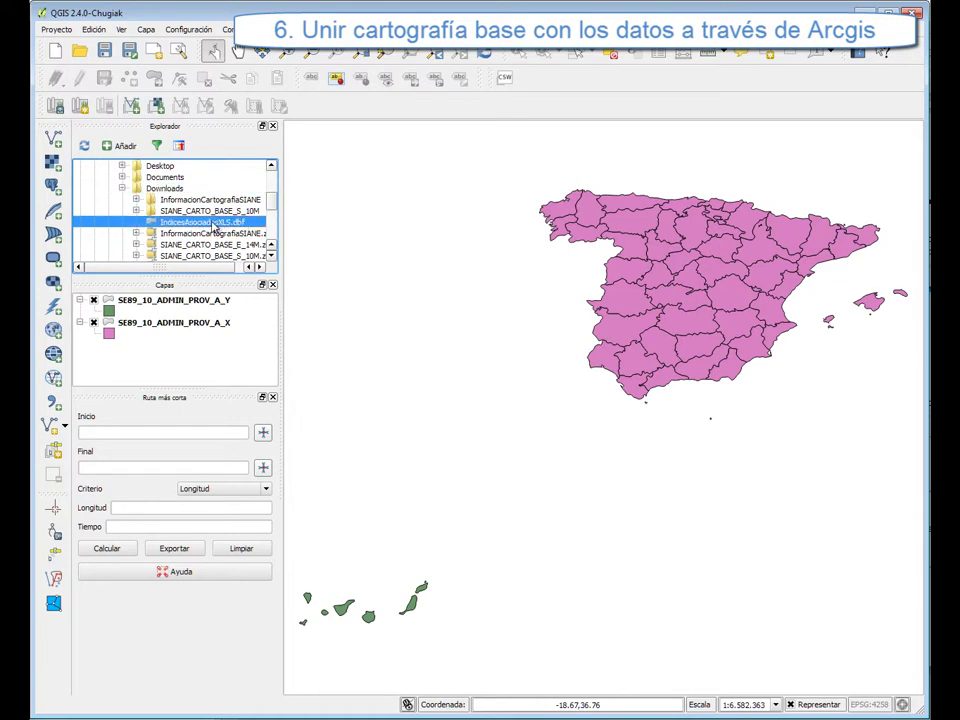
drag(215, 225, 200, 367)
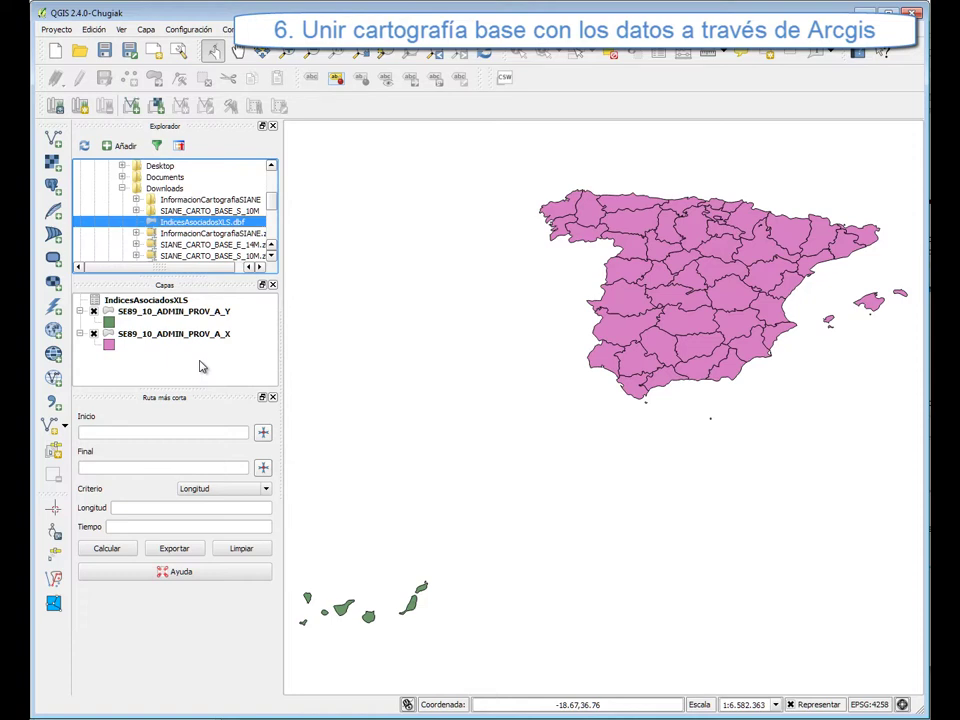
- Examine the CODIGO field in the IndicesAsociadosXLS attribute table, then close the table
click(176, 303)
right_click(176, 305)
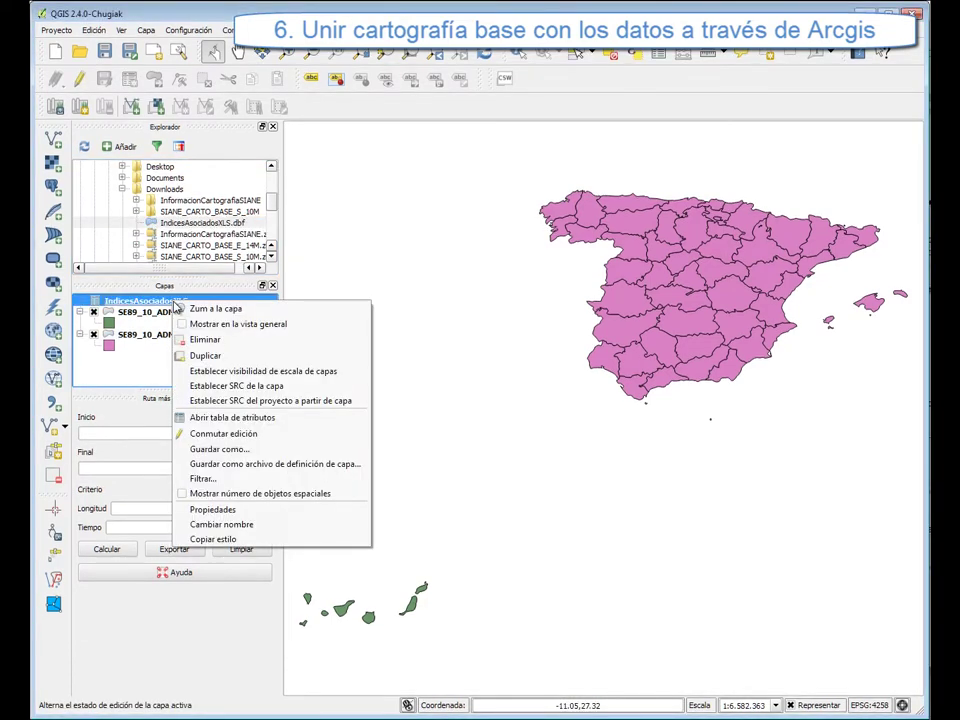
click(232, 417)
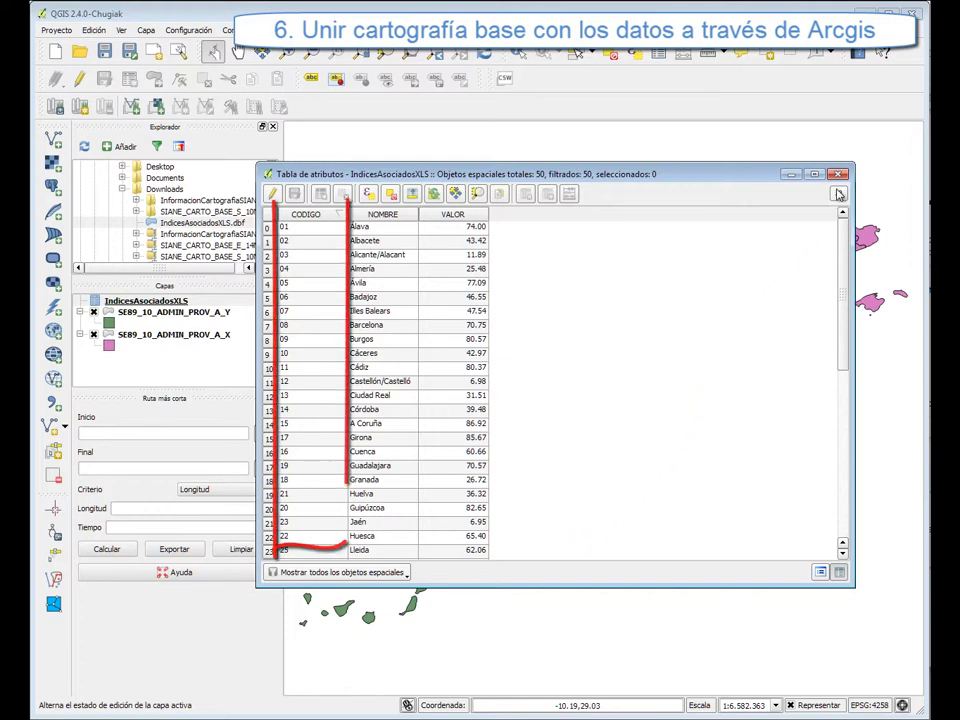
click(841, 176)
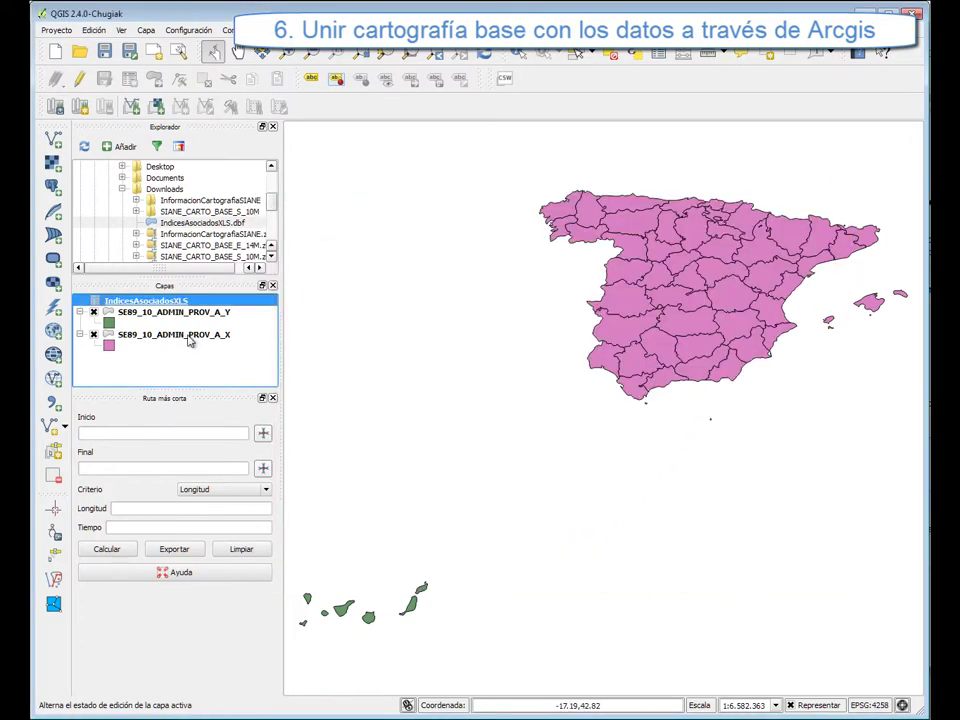
- Join IndicesAsociadosXLS to the SE89_10_ADMIN_PROV_A_X layer, using CODIGO as join field and ID_PROV as target field
click(189, 341)
right_click(189, 341)
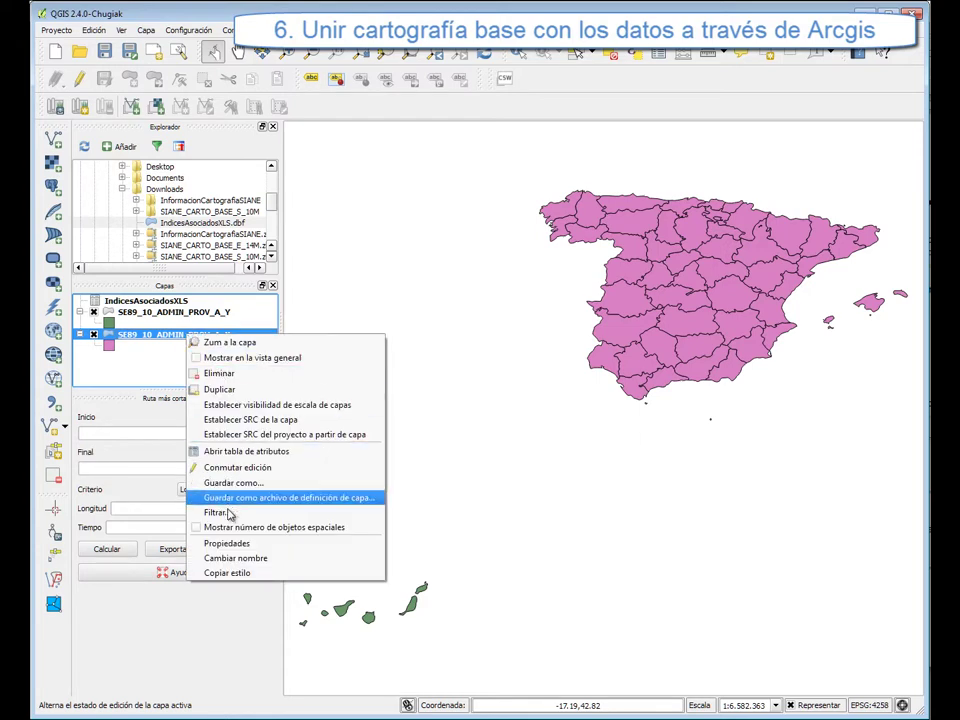
click(227, 543)
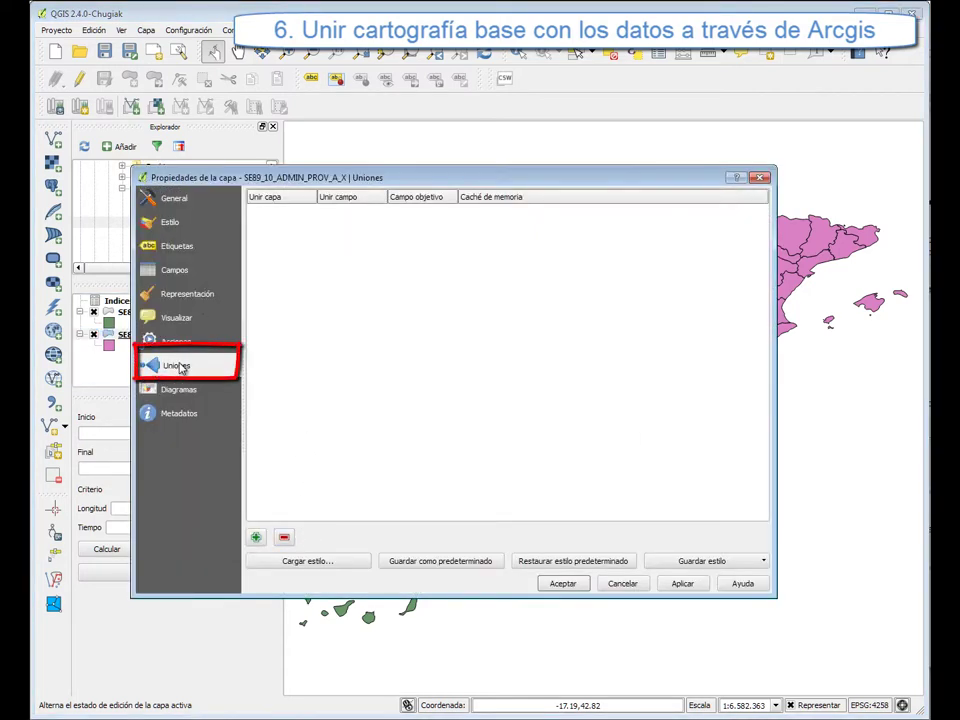
click(255, 538)
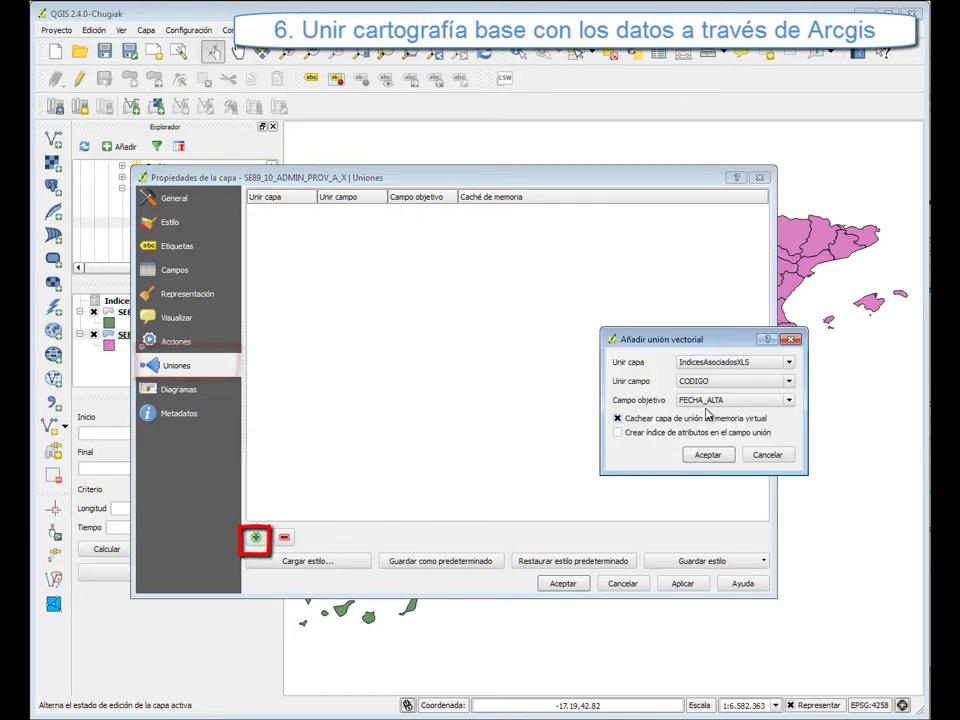
click(750, 402)
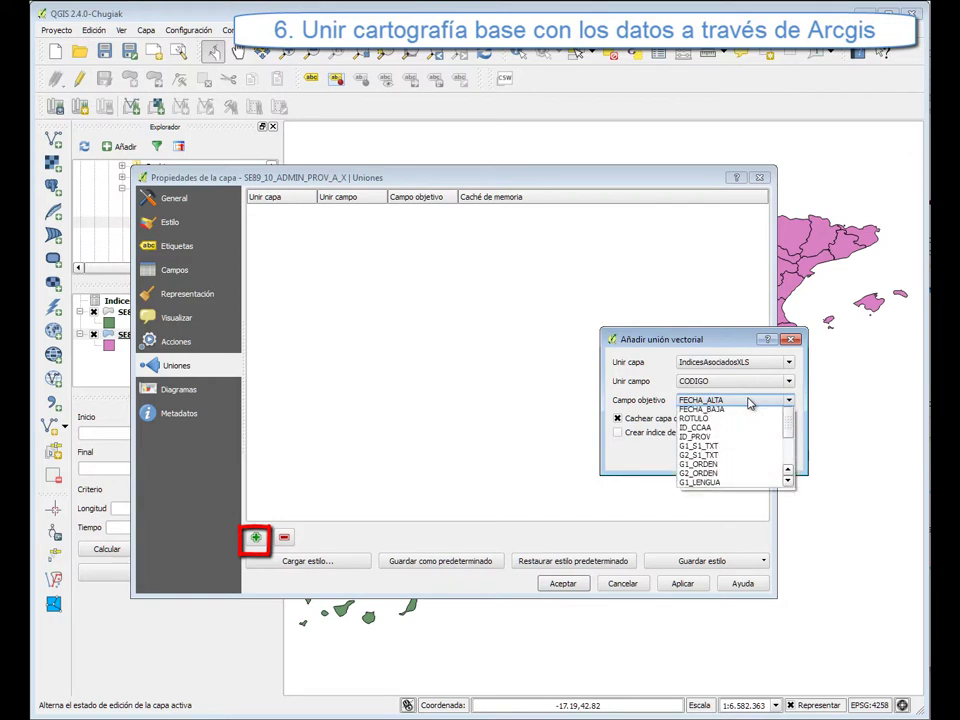
click(720, 452)
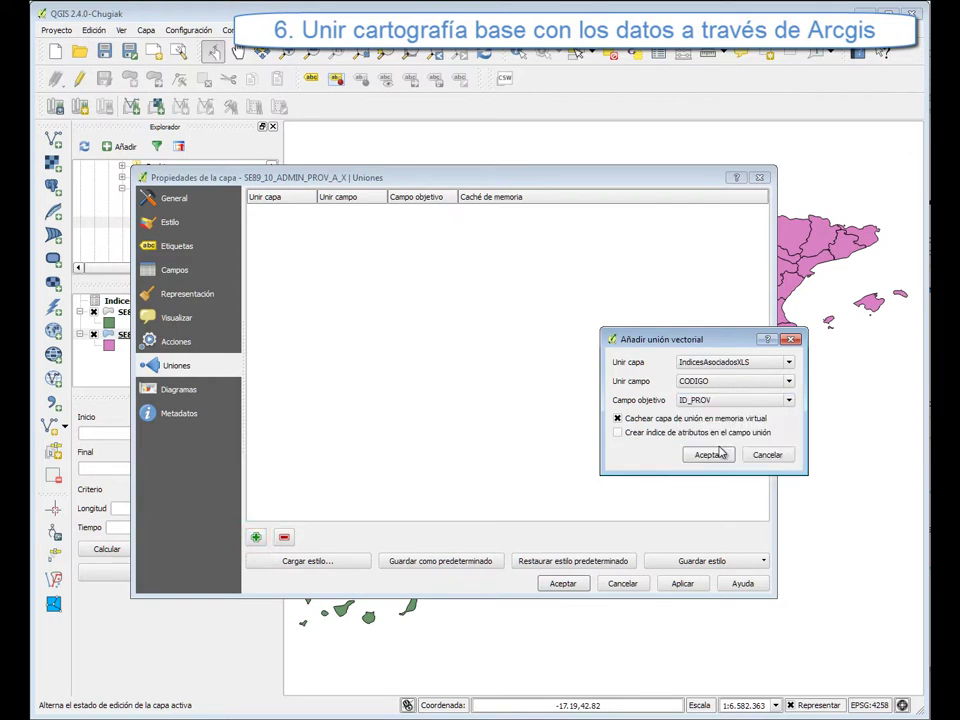
click(706, 457)
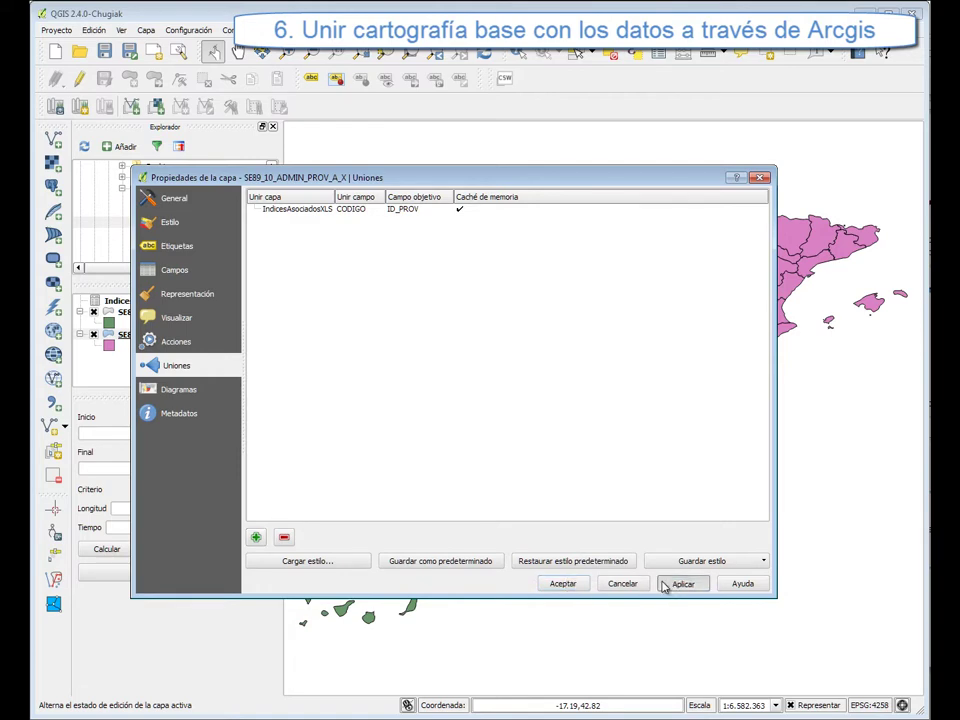
click(575, 584)
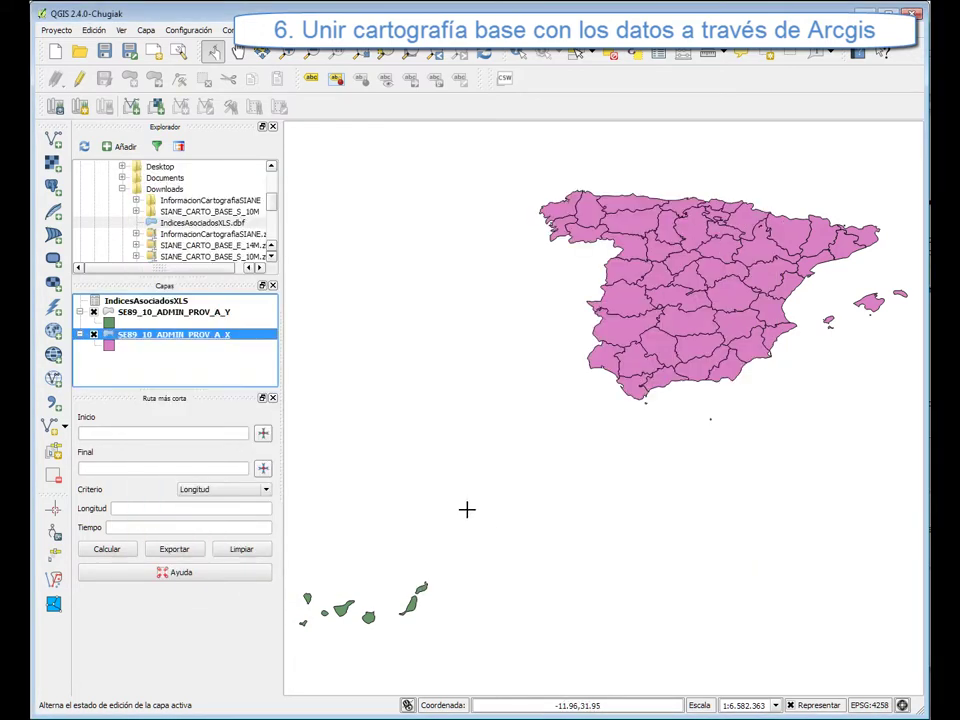
- Join IndicesAsociadosXLS to the SE89_10_ADMIN_PROV_A_Y layer, matching join field CODIGO with target field ID_PROV
right_click(208, 313)
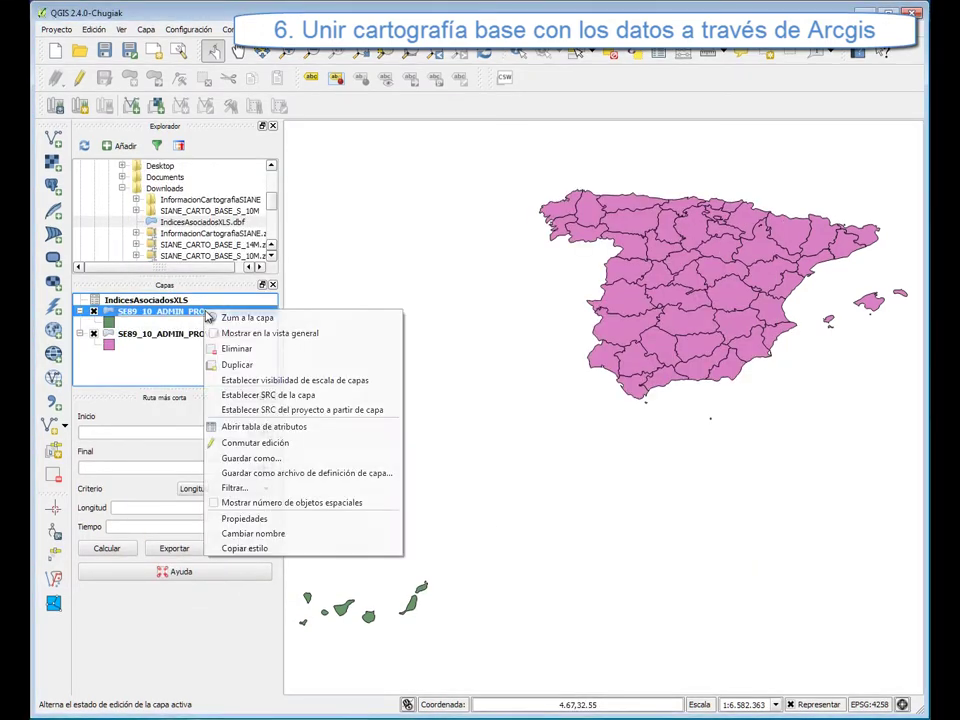
click(261, 520)
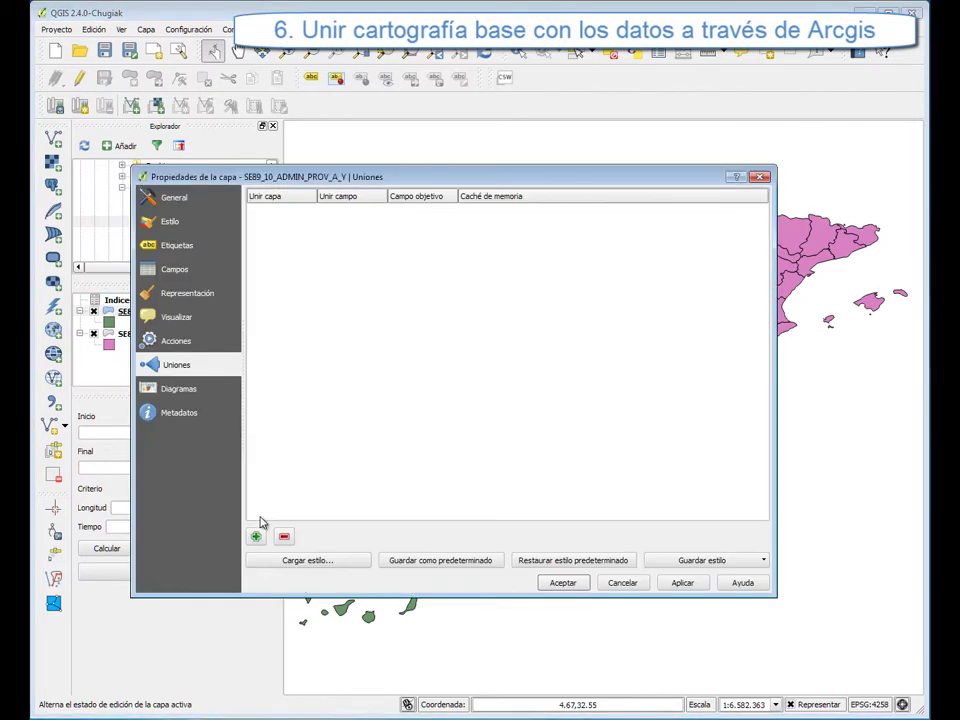
click(257, 538)
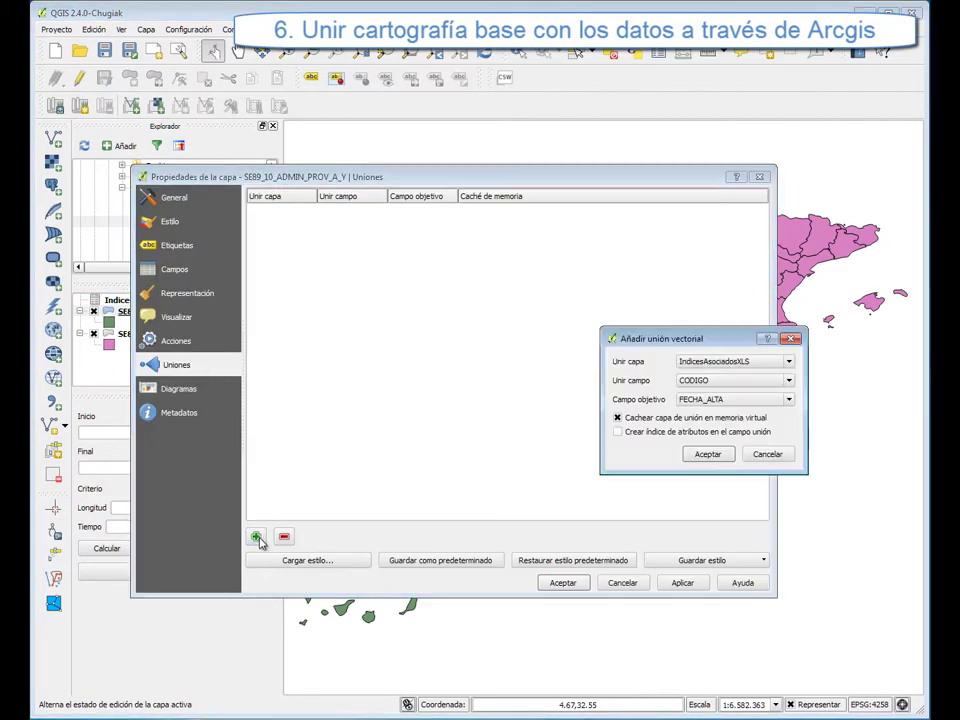
click(712, 399)
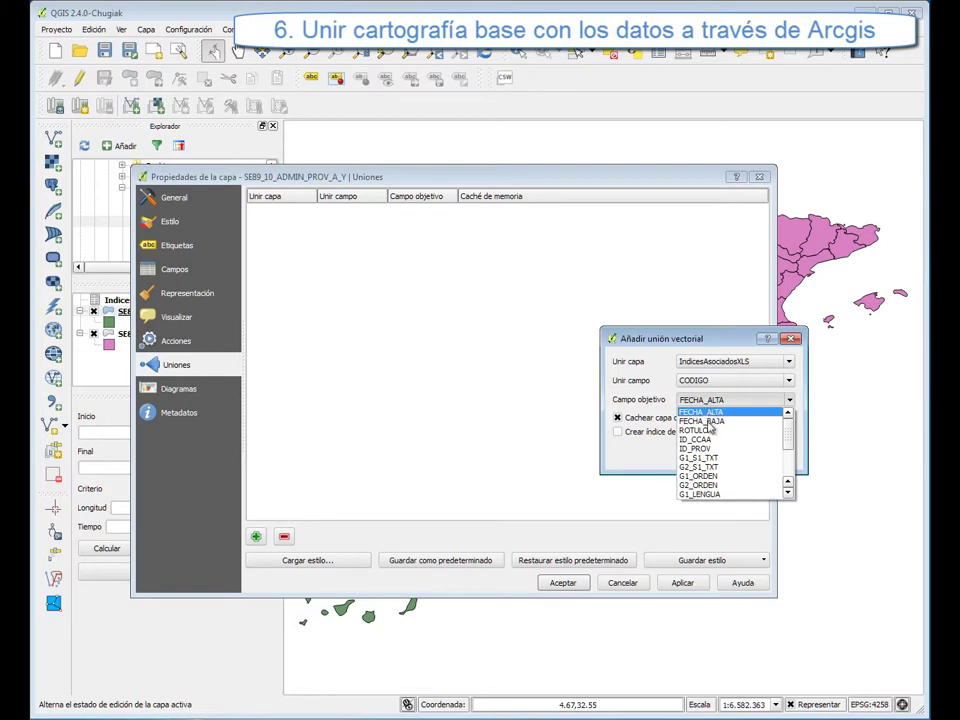
click(697, 448)
click(703, 458)
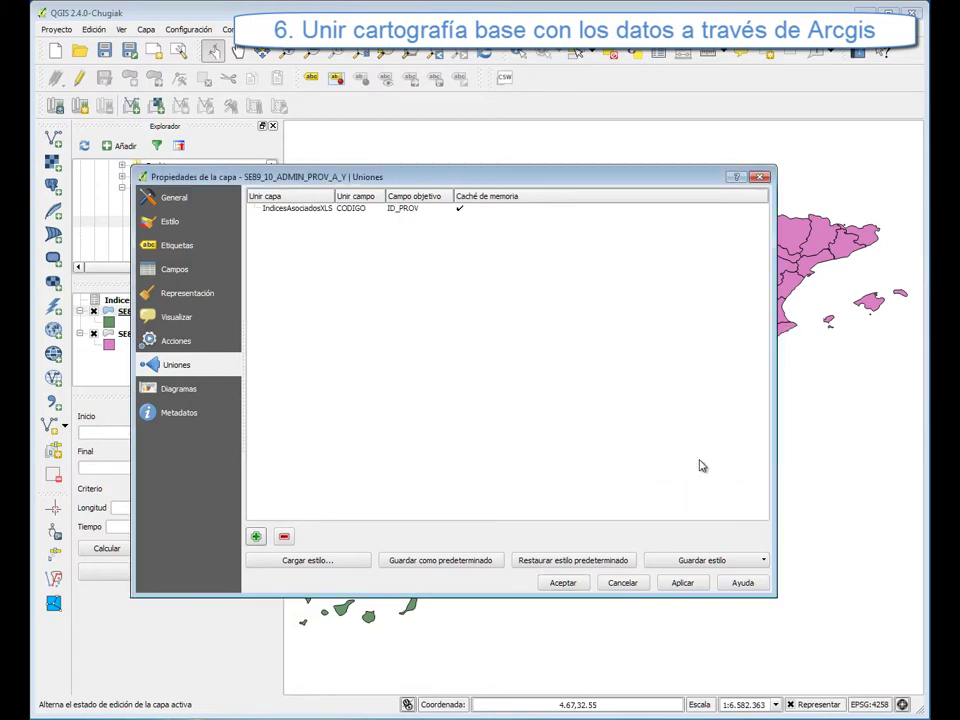
click(562, 584)
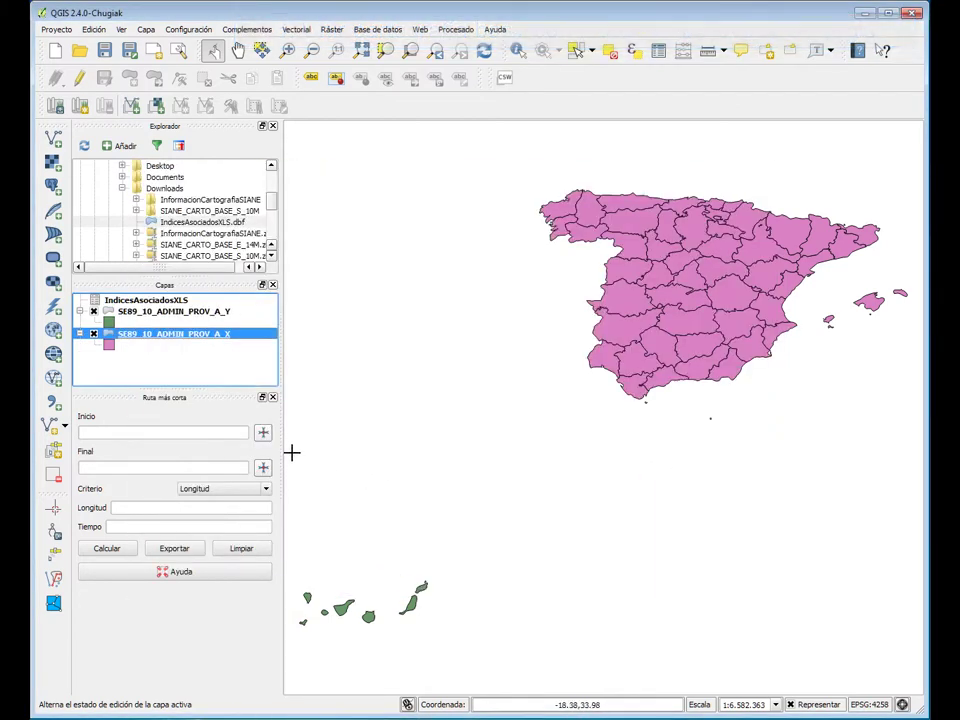
- Set the SE89_10_ADMIN_PROV_A_X layer's style to Graduado, based on the IndicesAsociadosXLS_VALOR column
right_click(193, 334)
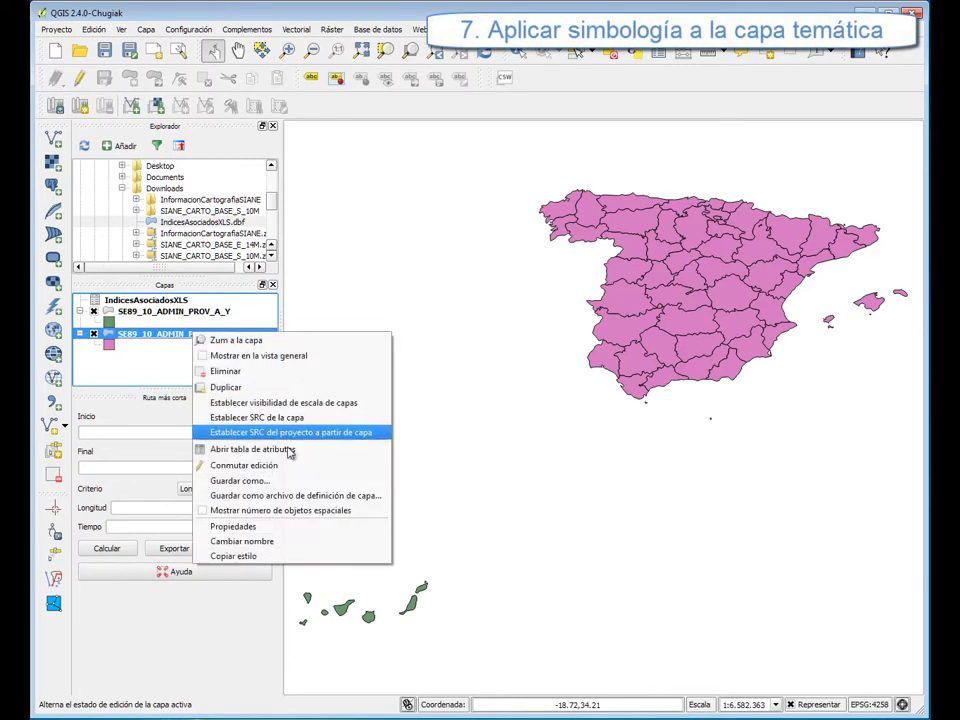
click(284, 527)
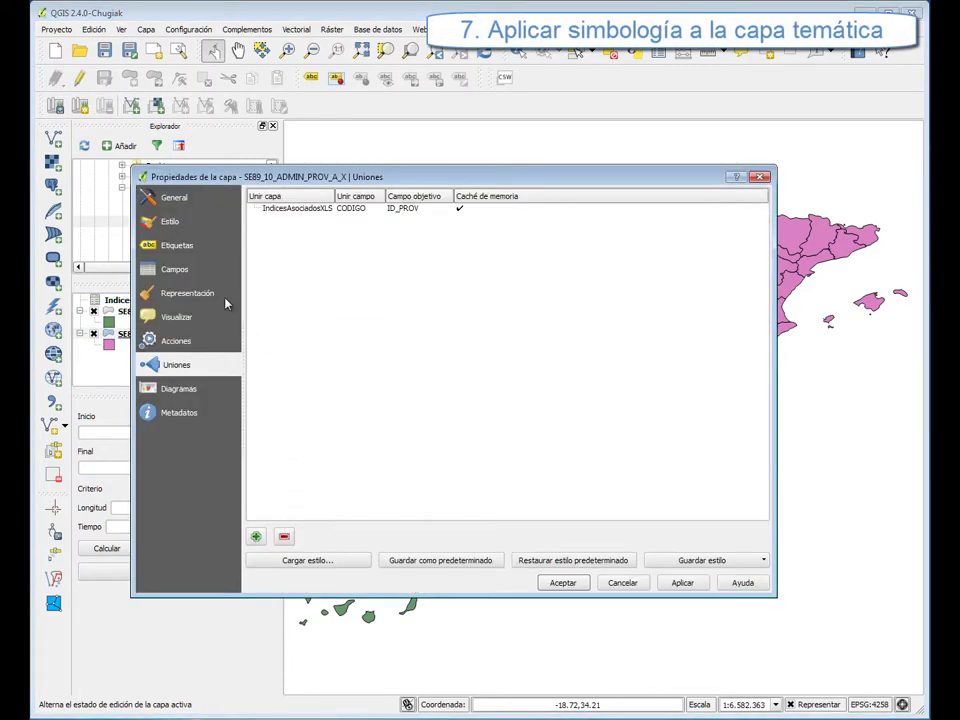
click(172, 223)
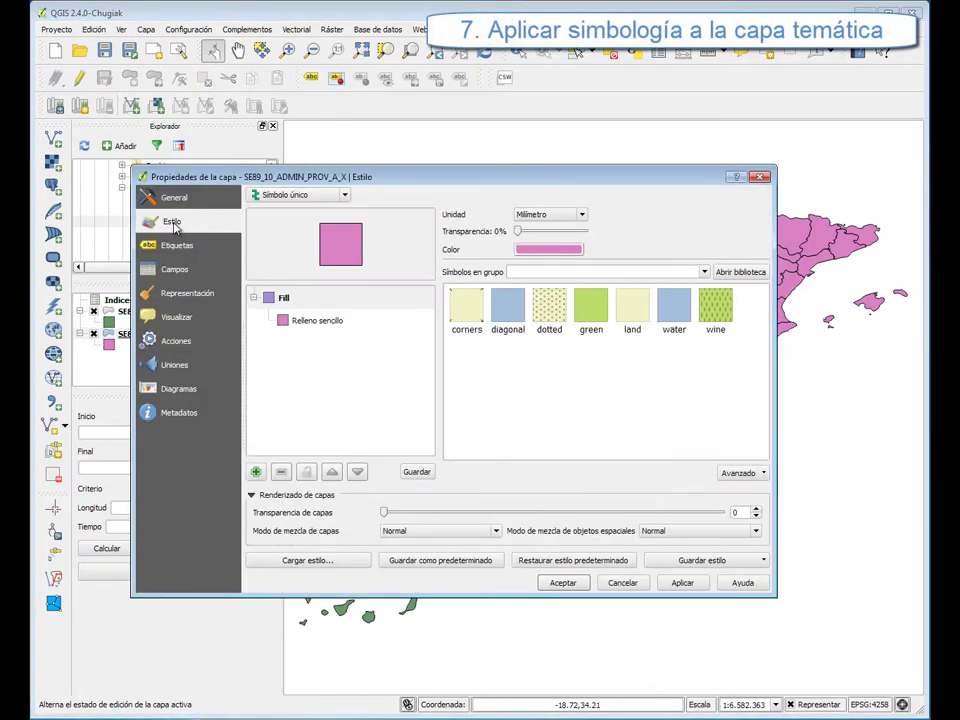
click(345, 196)
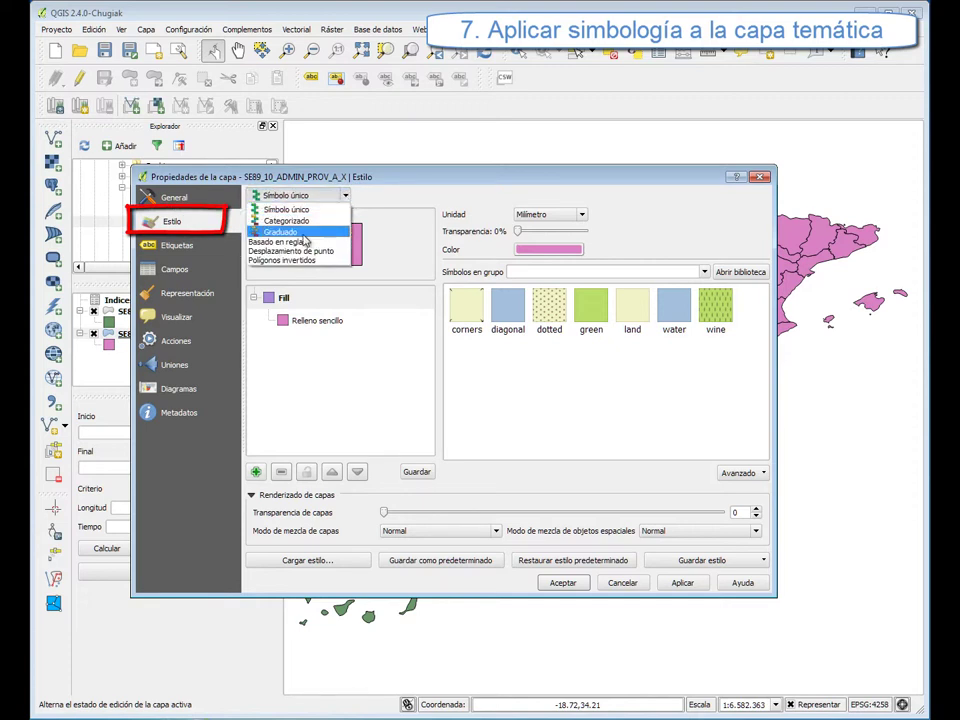
click(323, 232)
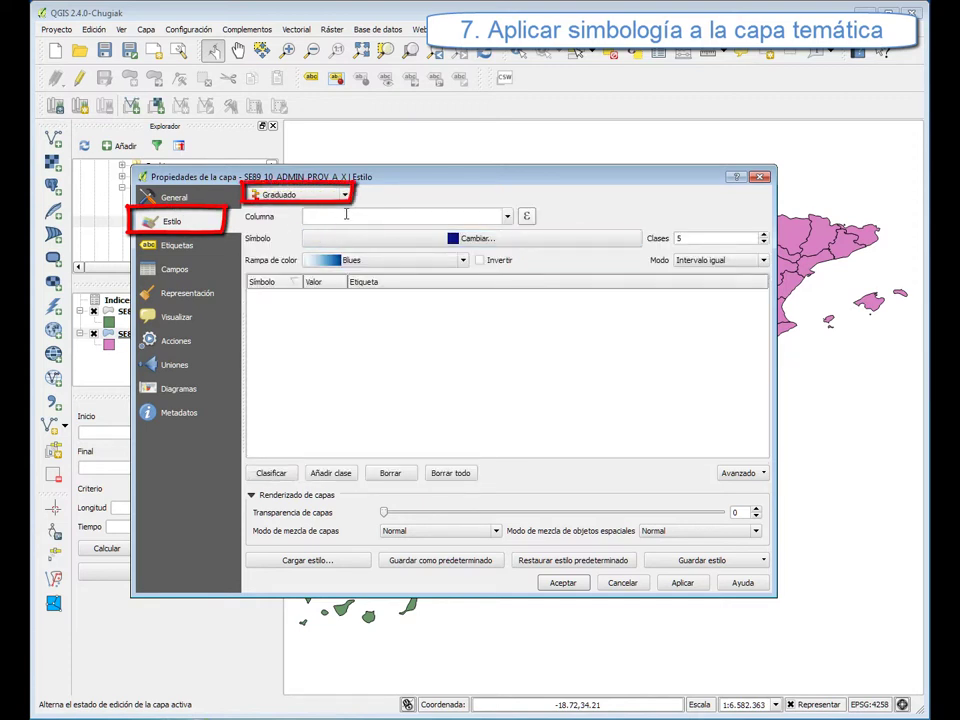
click(507, 216)
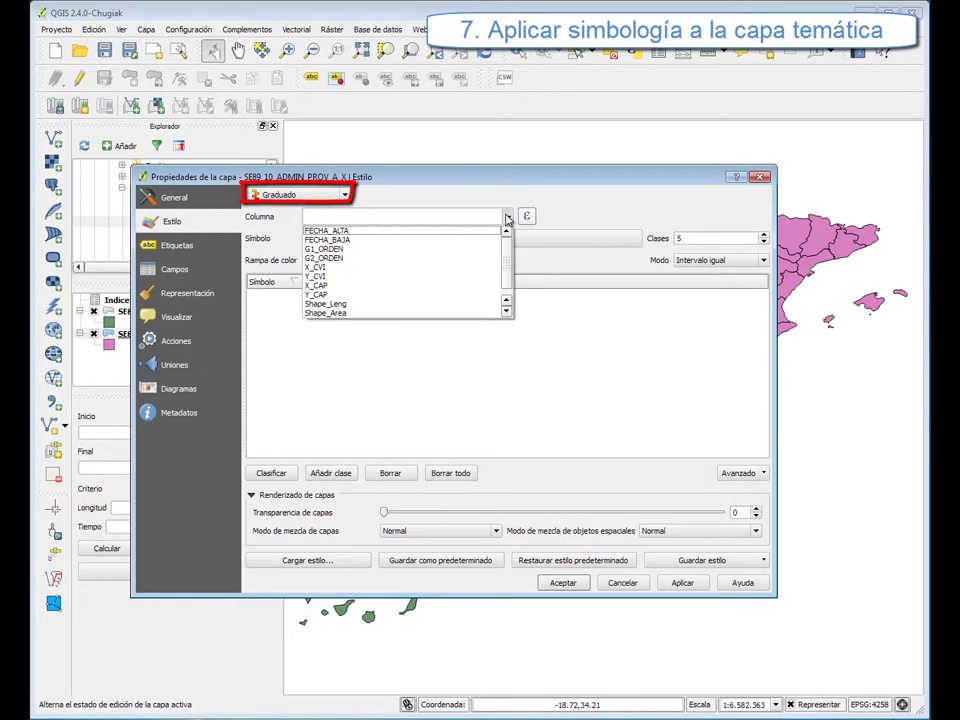
scroll(470, 255, down, 1)
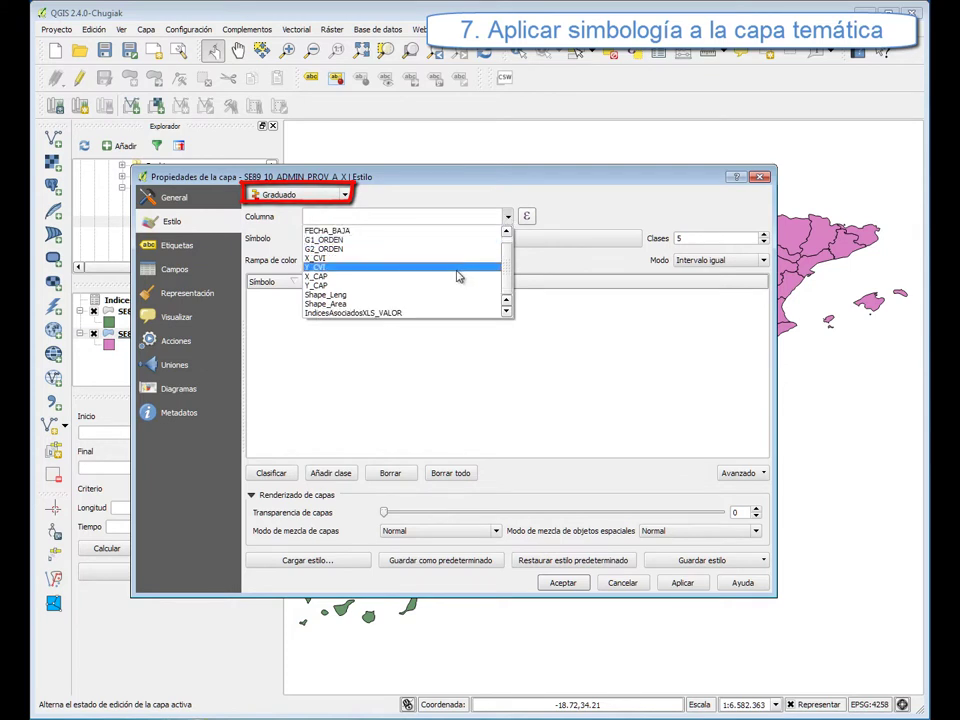
click(431, 317)
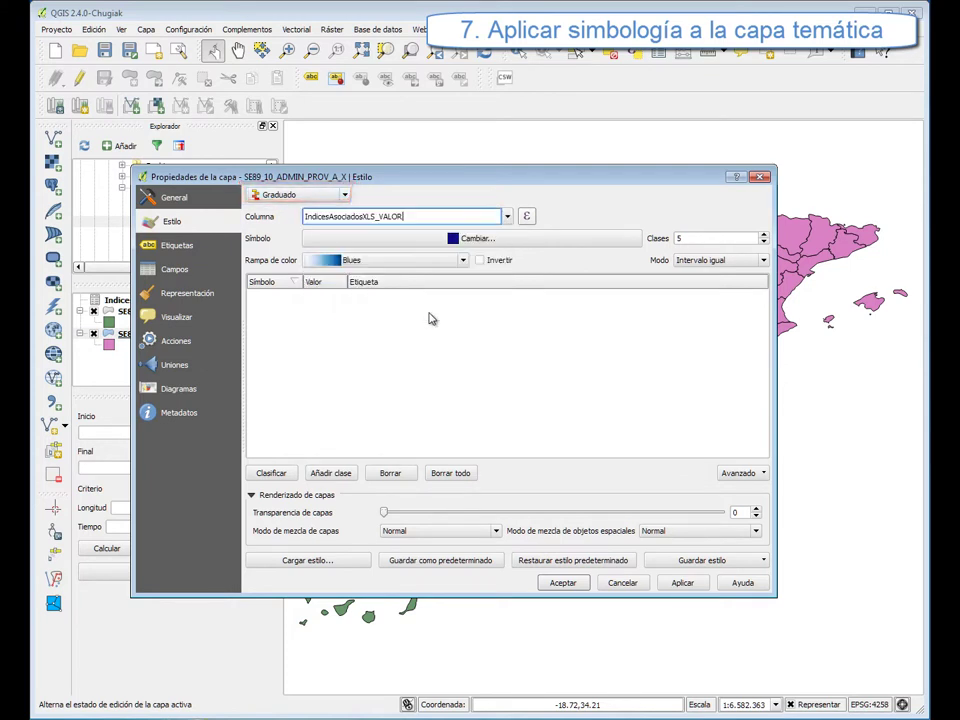
- Classify the graduated style of SE89_10_ADMIN_PROV_A_X with the Greens color ramp and Pretty Breaks mode
click(463, 261)
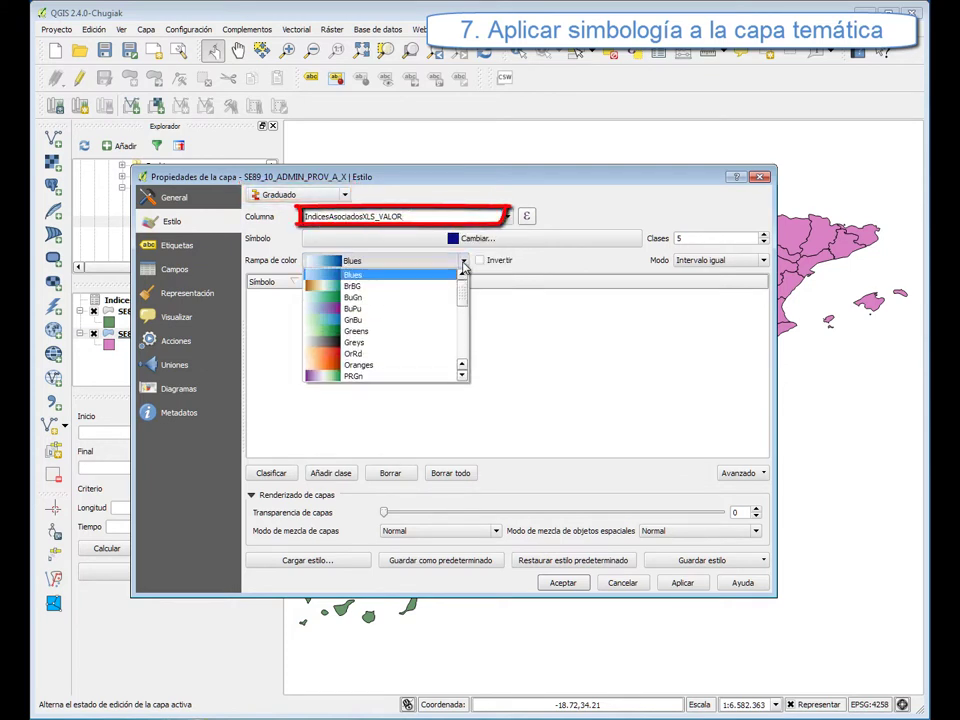
click(414, 331)
click(709, 262)
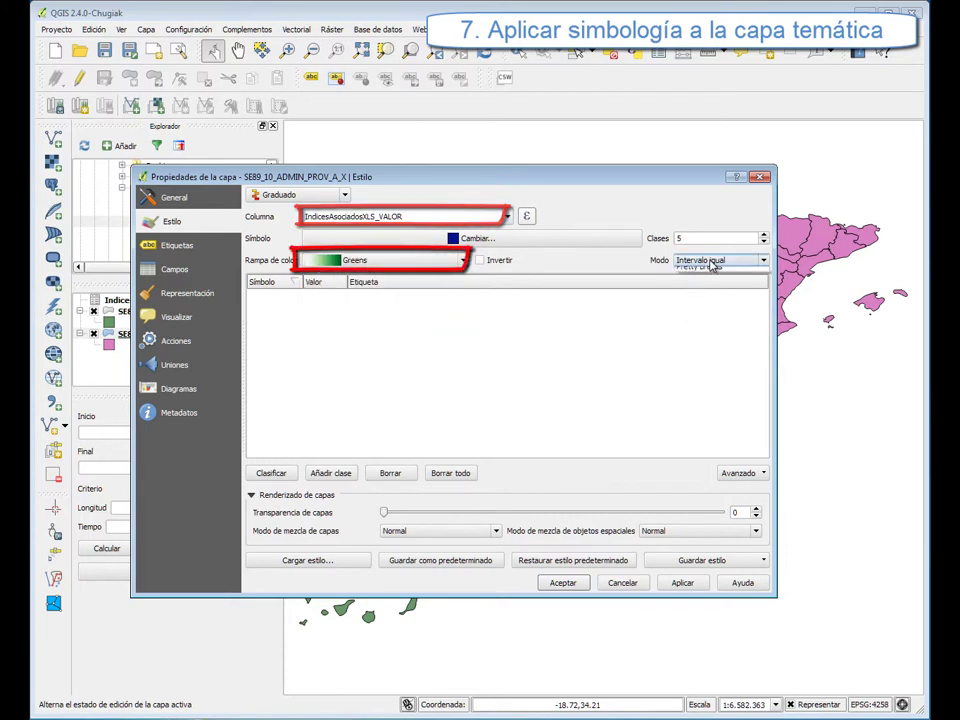
click(708, 311)
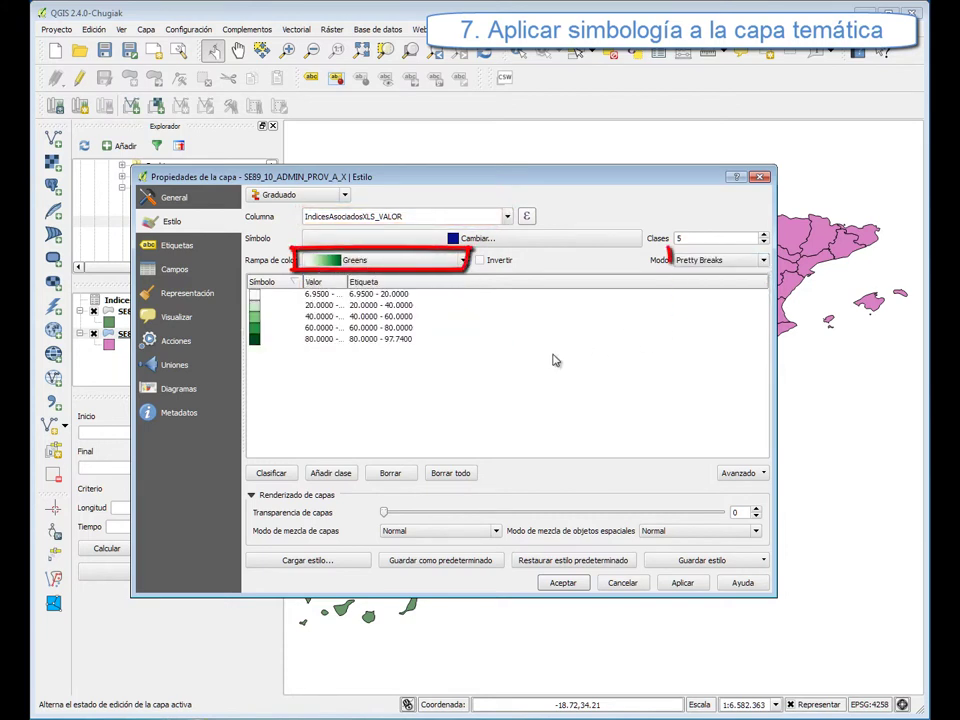
click(266, 476)
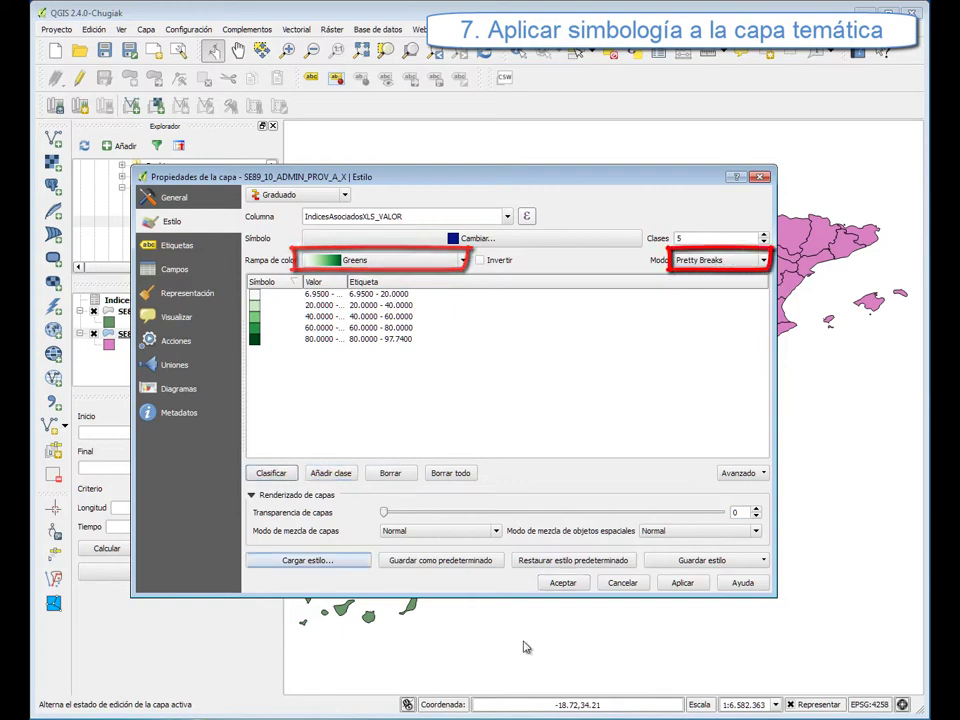